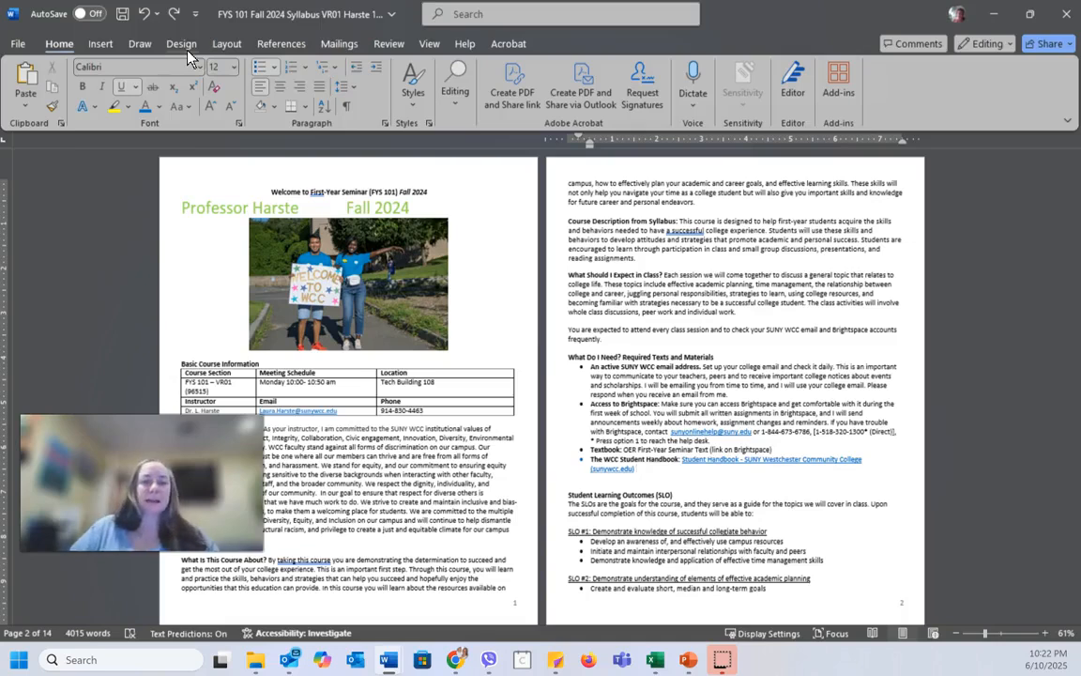
Step: Run the accessibility check on the syllabus and show the Navigation pane with the document's headings
left_click(399, 45)
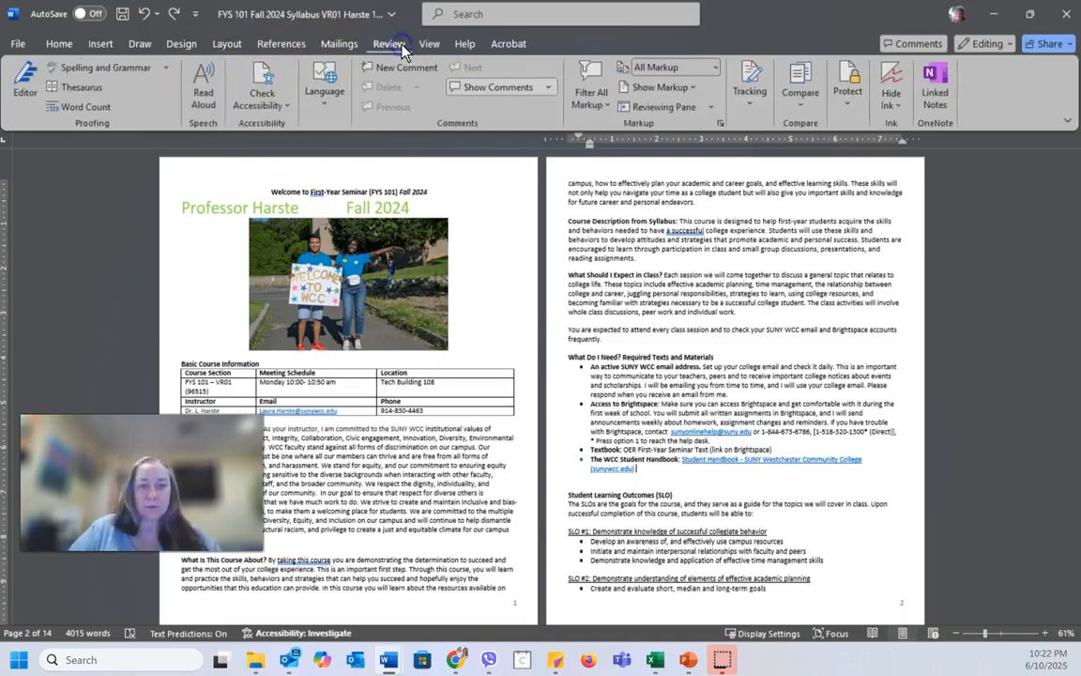
left_click(287, 106)
left_click(297, 131)
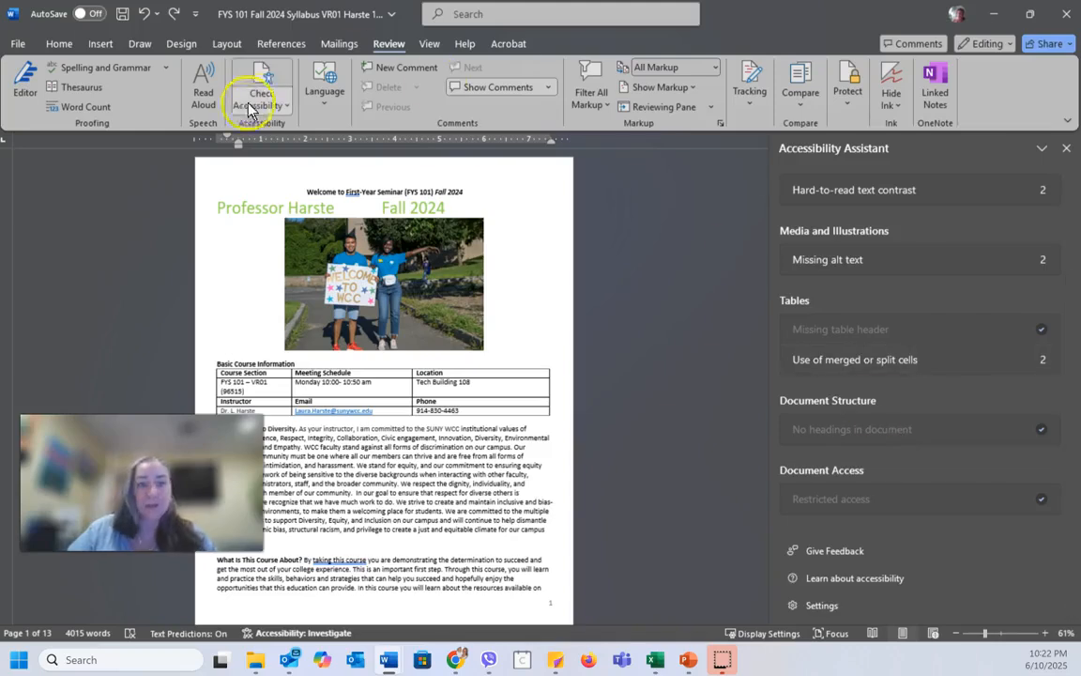
left_click(283, 109)
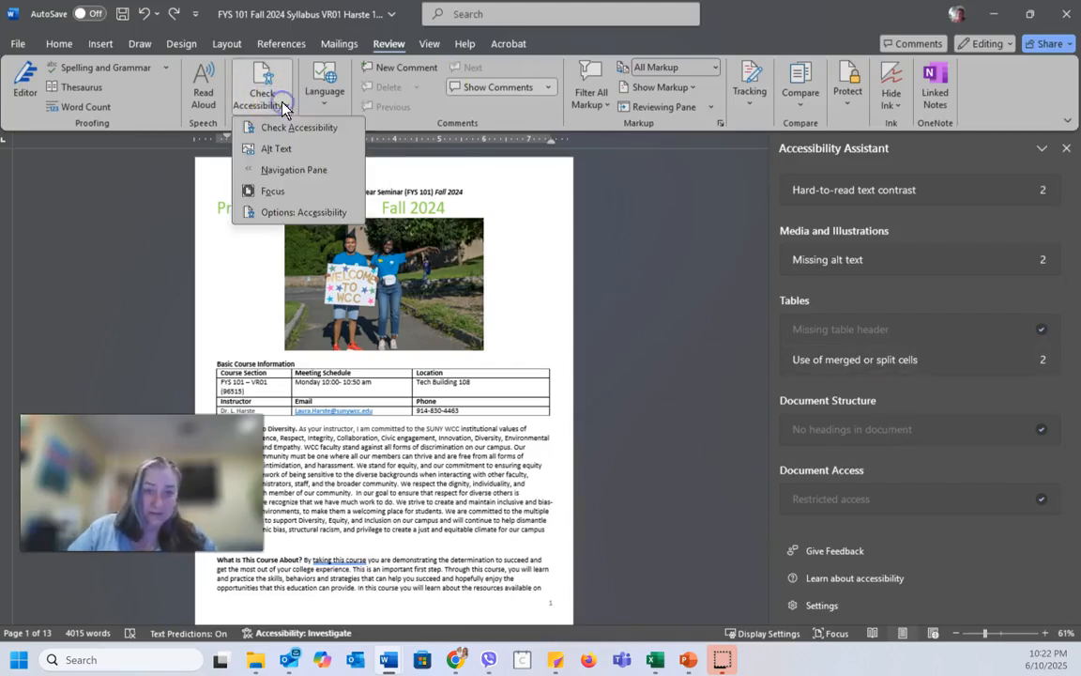
left_click(283, 172)
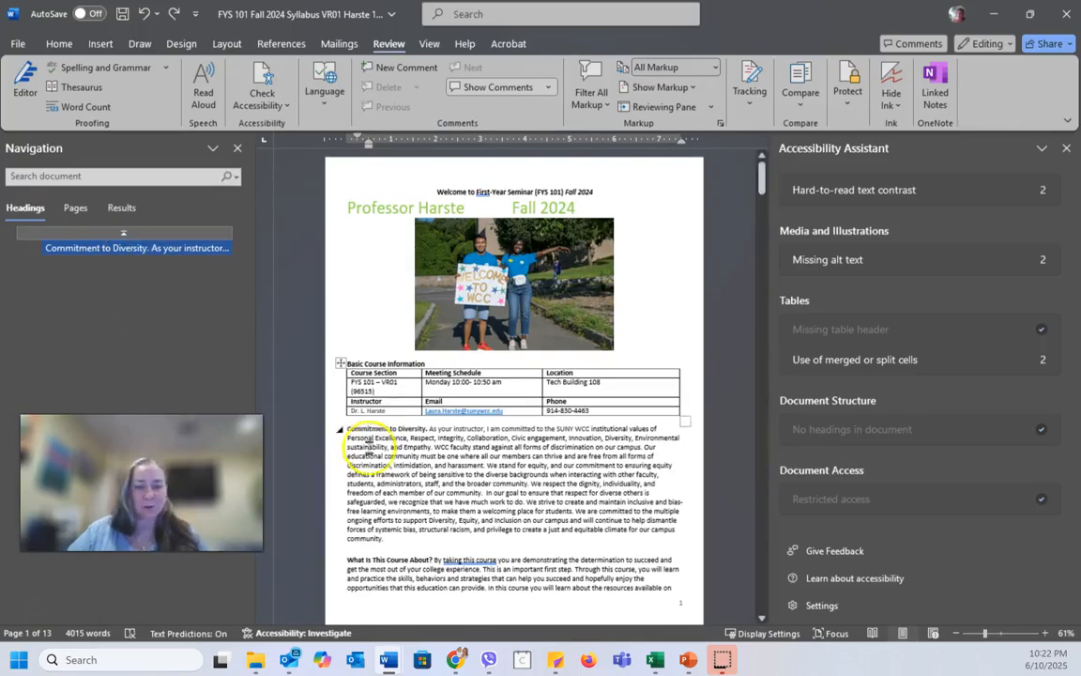
Step: Split the diversity paragraph so that "Commitment to Diversity." stands on its own line above the body text
left_click(429, 429)
key("Return")
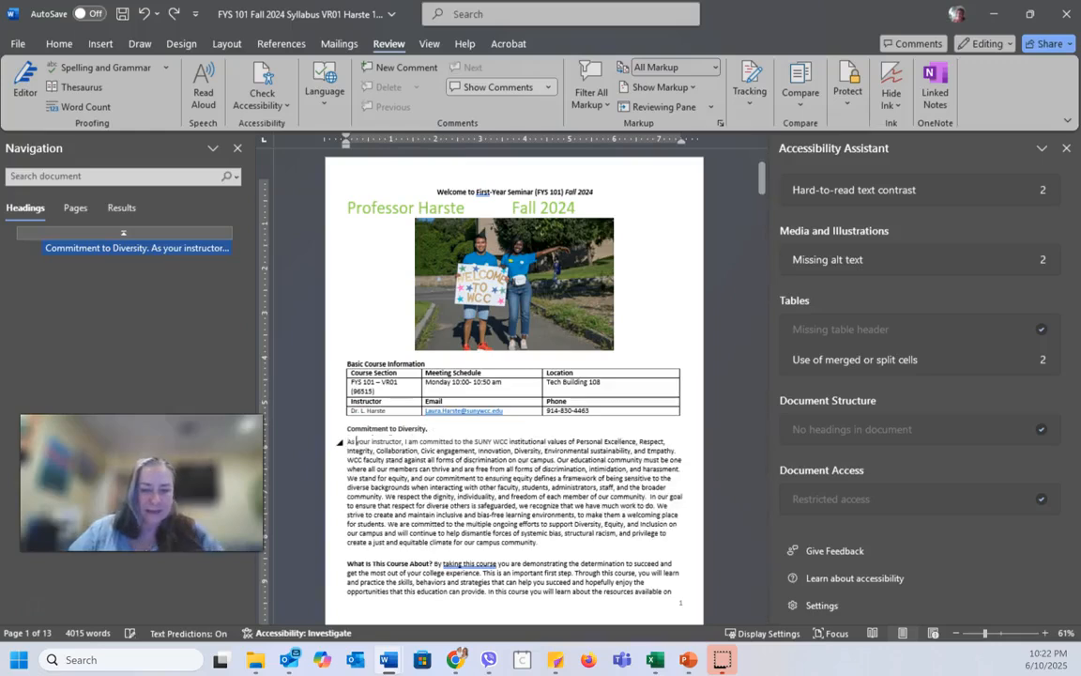
left_click(407, 465)
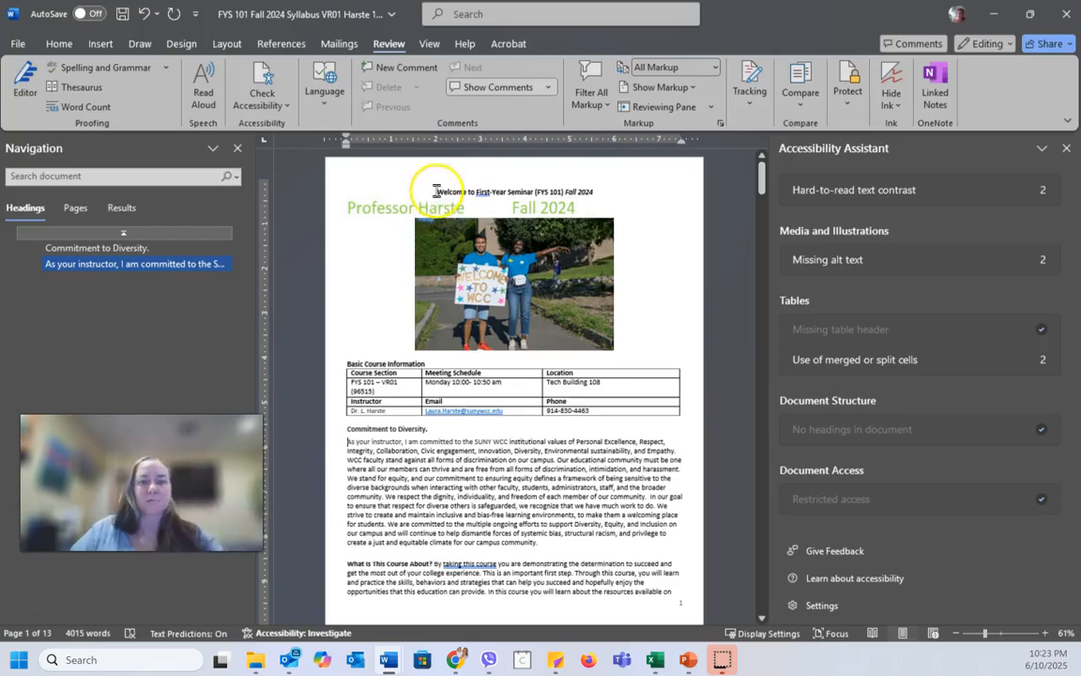
Step: Apply the Title style to the line "Welcome to First-Year Seminar (FYS 101) Fall 2024"
left_click_drag(606, 191, 605, 192)
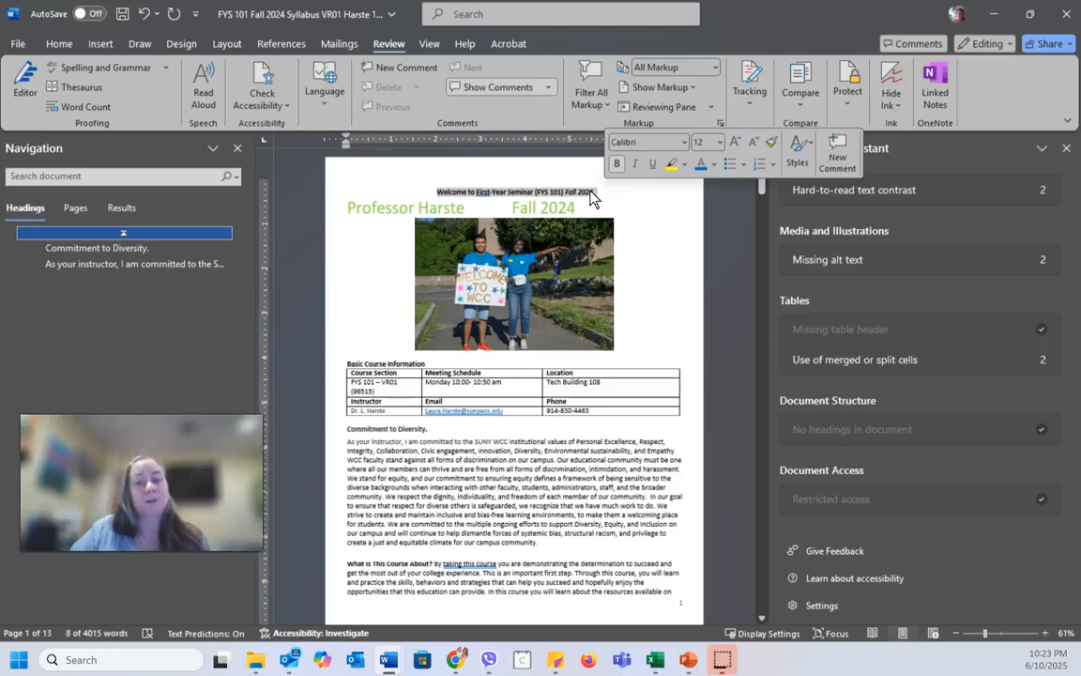
left_click(796, 155)
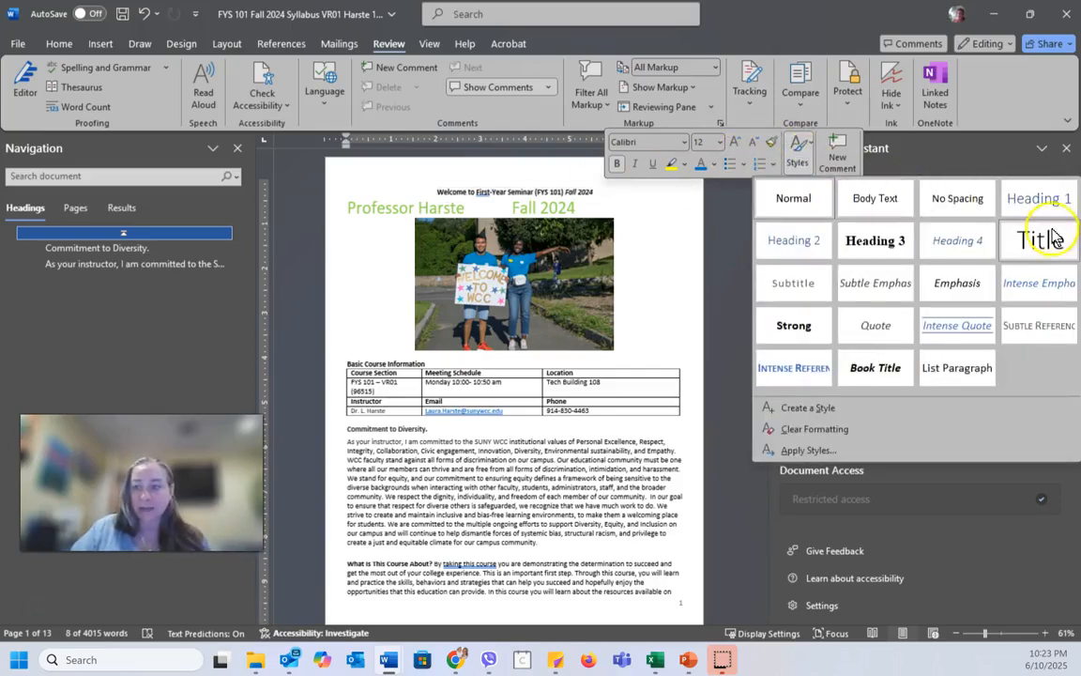
left_click(1040, 241)
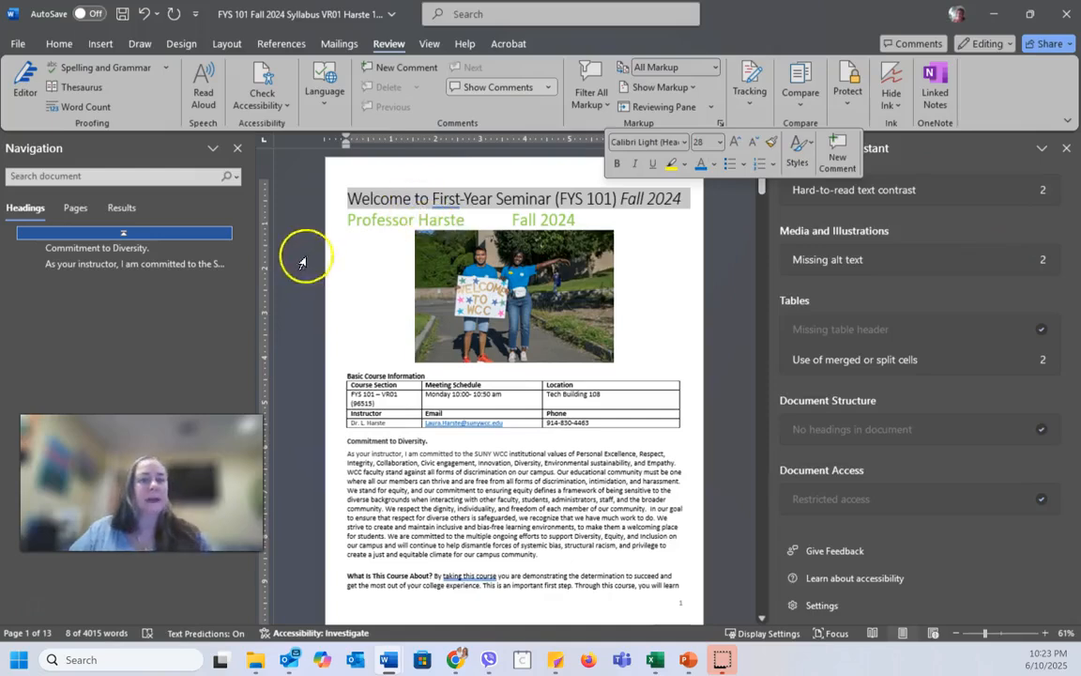
Step: Apply the Subtitle style to the green line with the professor's name and term below the title
left_click(60, 43)
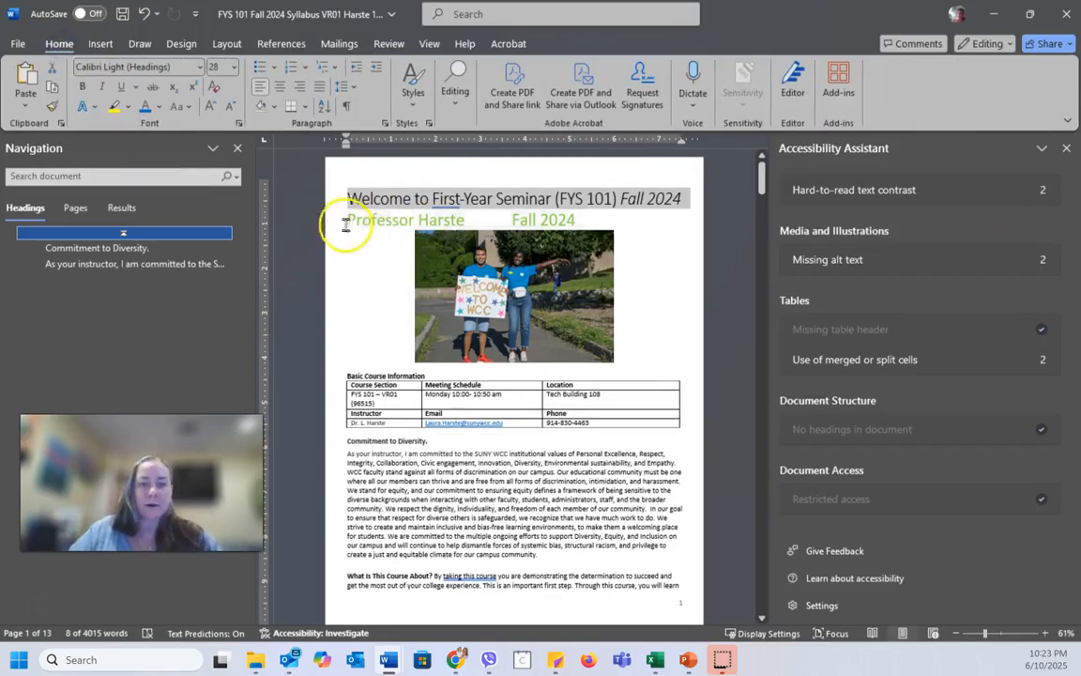
left_click_drag(345, 220, 582, 223)
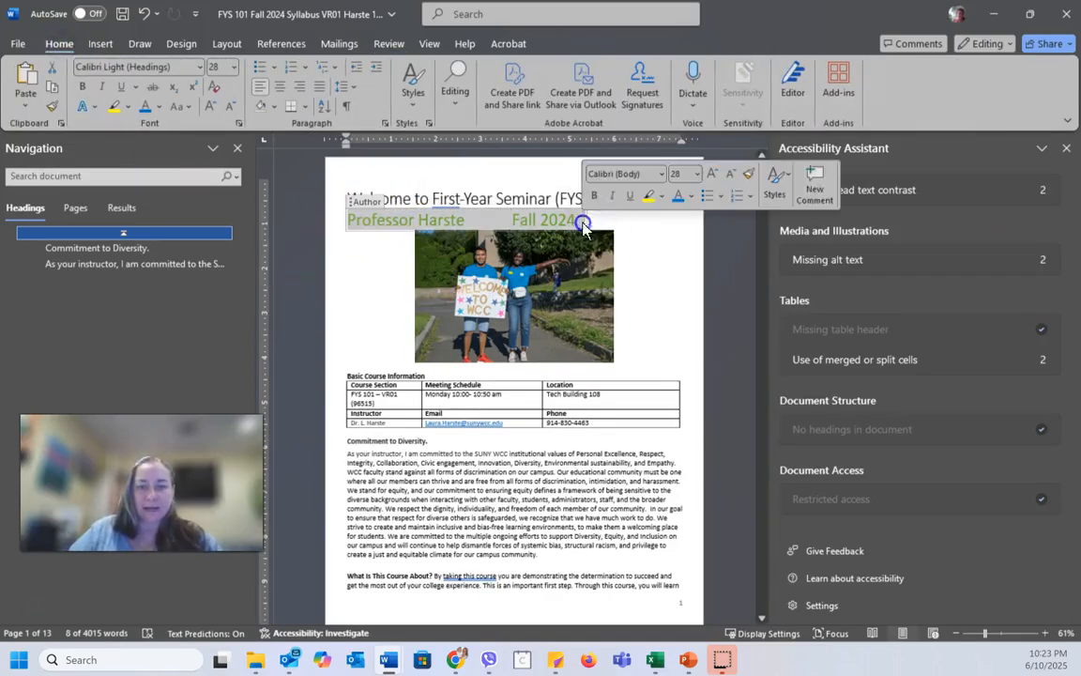
left_click(785, 187)
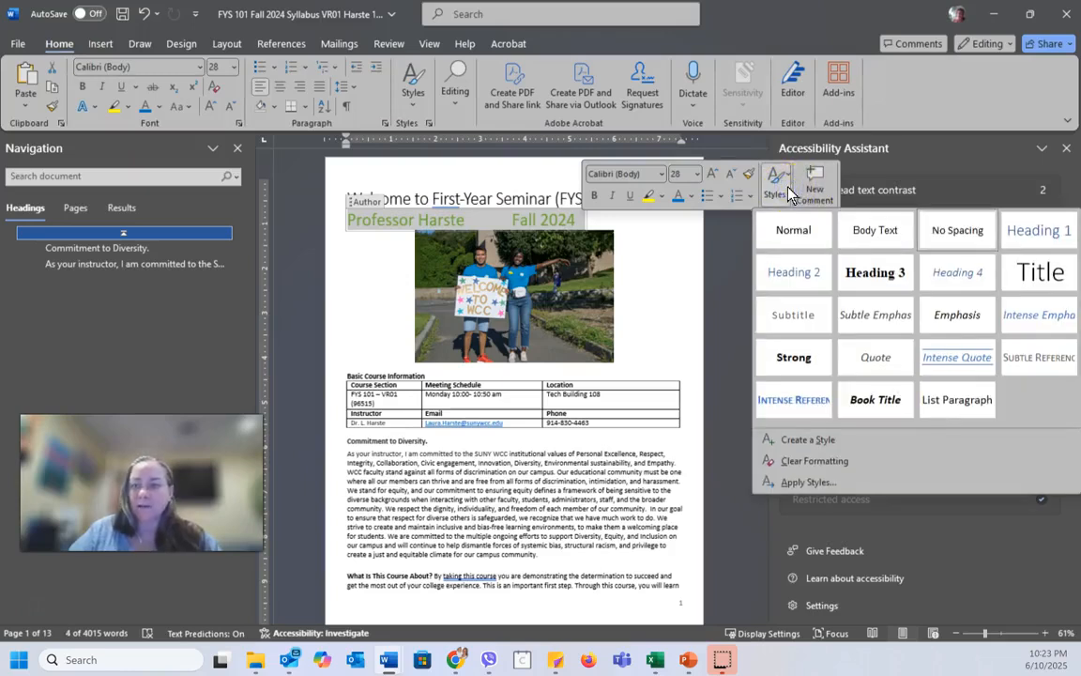
left_click(807, 315)
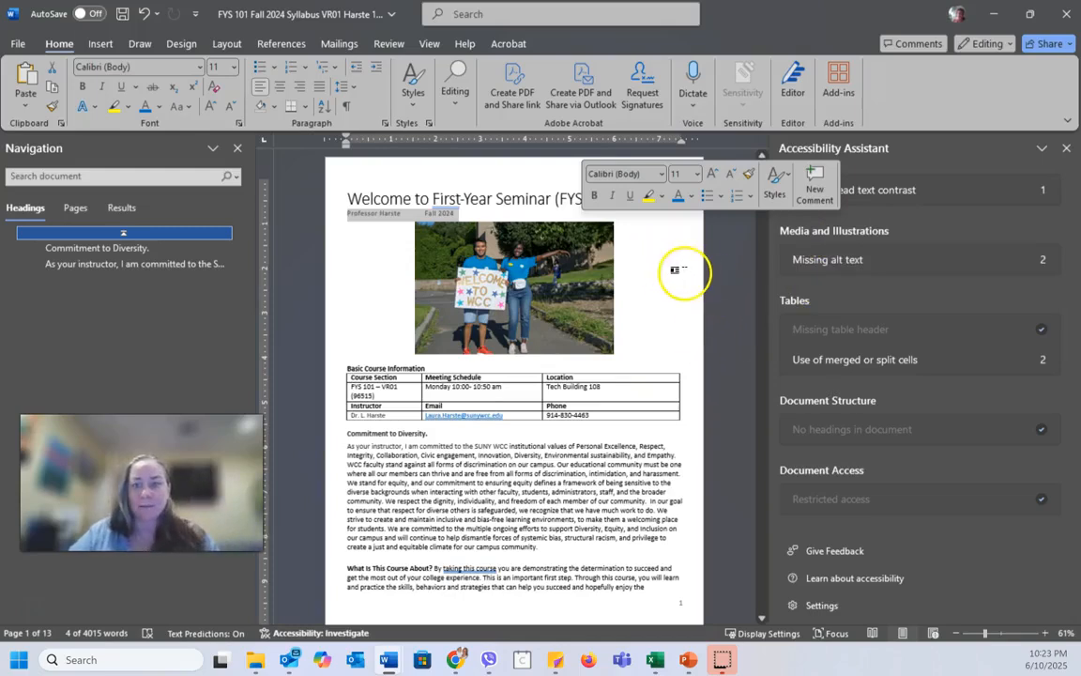
left_click(674, 270)
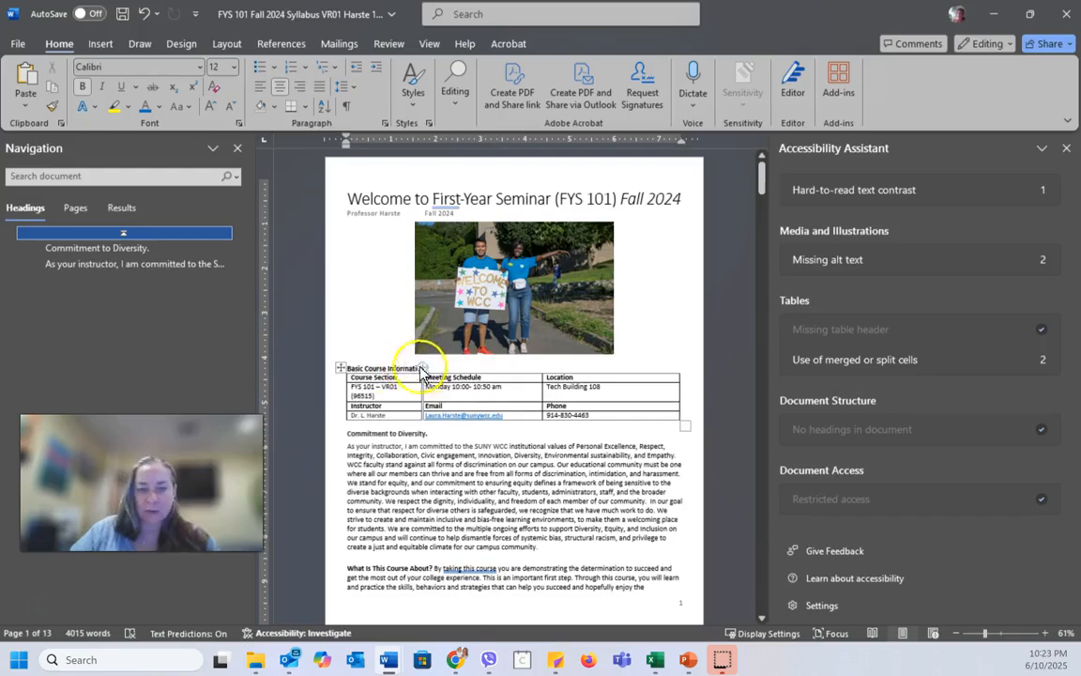
Step: Apply the Heading 1 style to "Basic Course Information" above the course table
left_click_drag(348, 368, 428, 372)
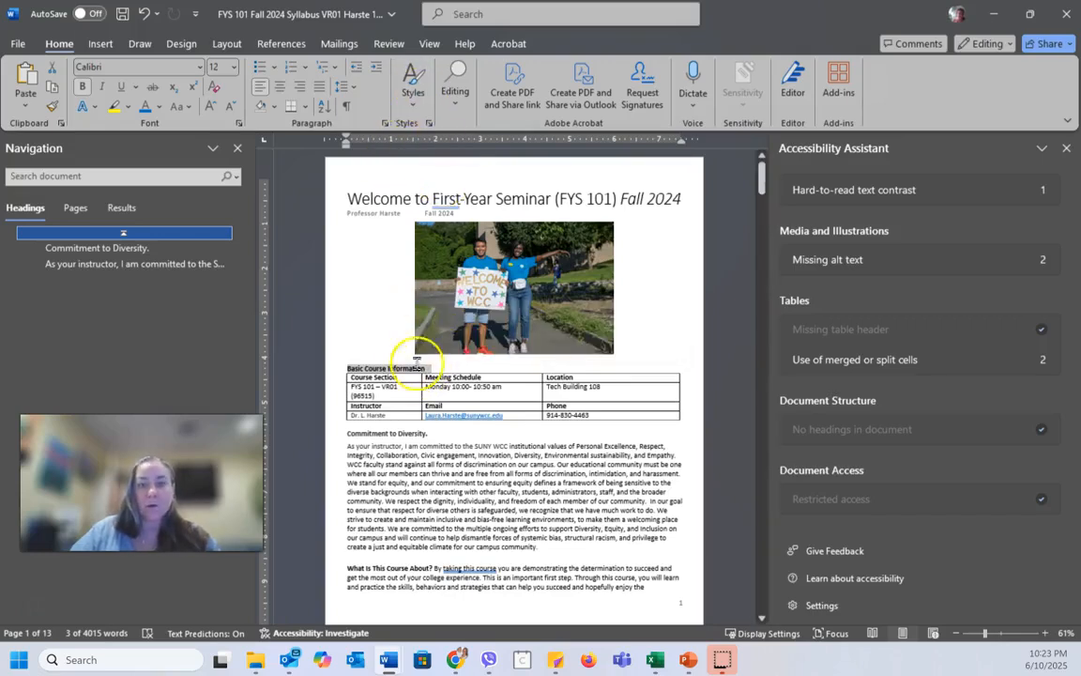
left_click(412, 92)
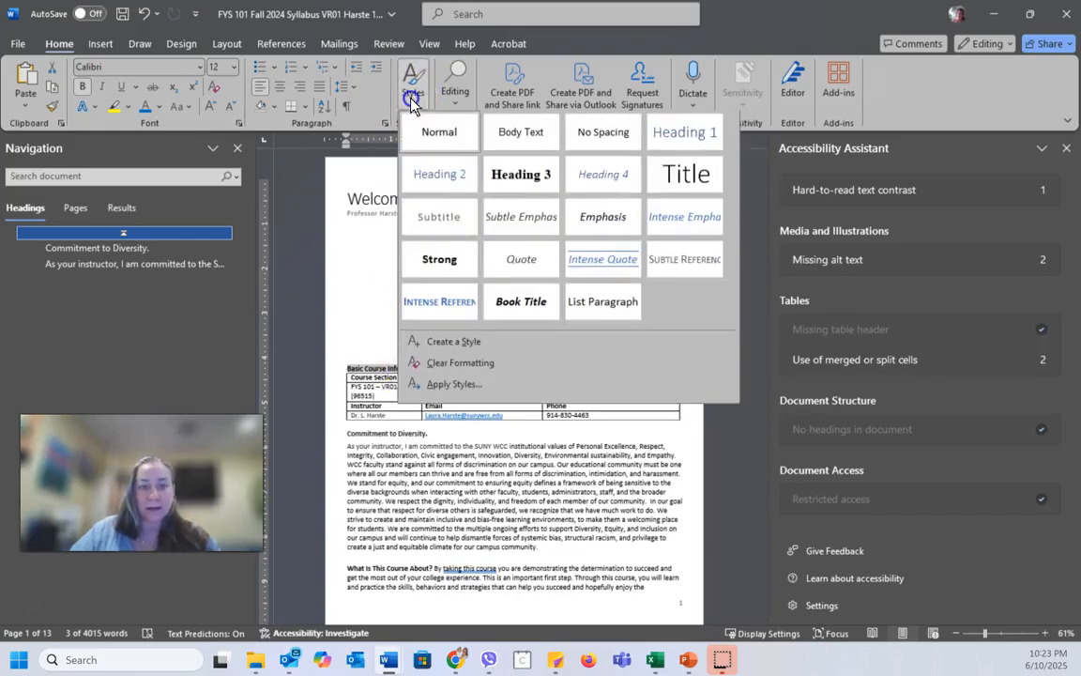
left_click(680, 132)
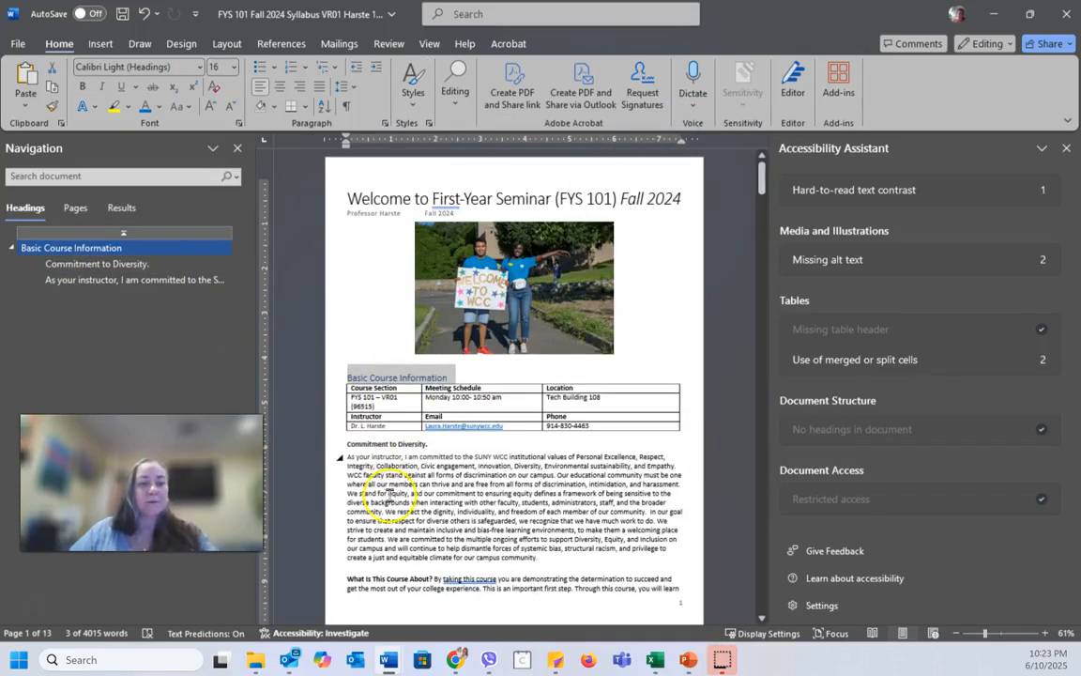
Step: Apply the Heading 2 style to the line "Commitment to Diversity."
left_click_drag(434, 445, 338, 451)
left_click(530, 413)
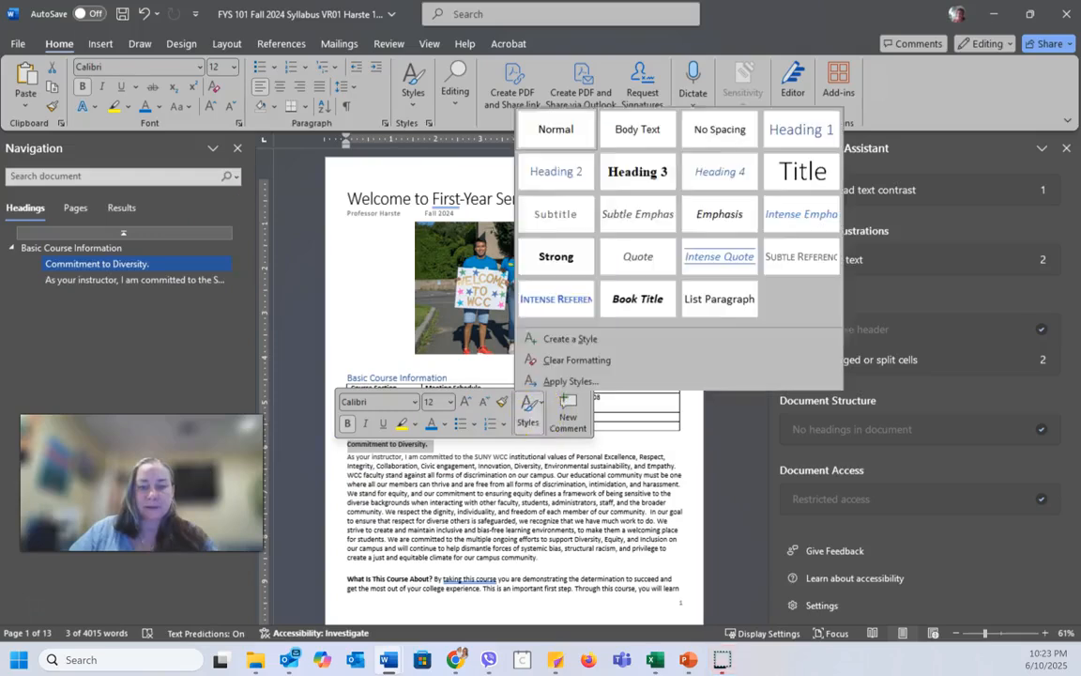
left_click(533, 169)
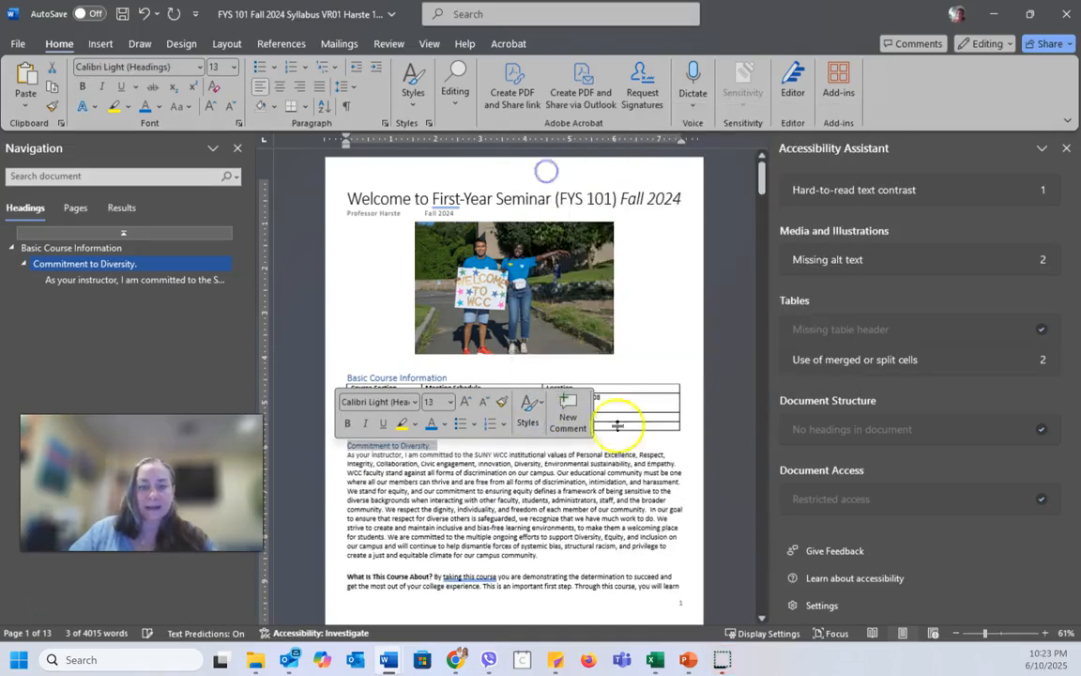
Step: Set the paragraph beginning "As your instructor" to the Normal style so it is not a heading
left_click(355, 457)
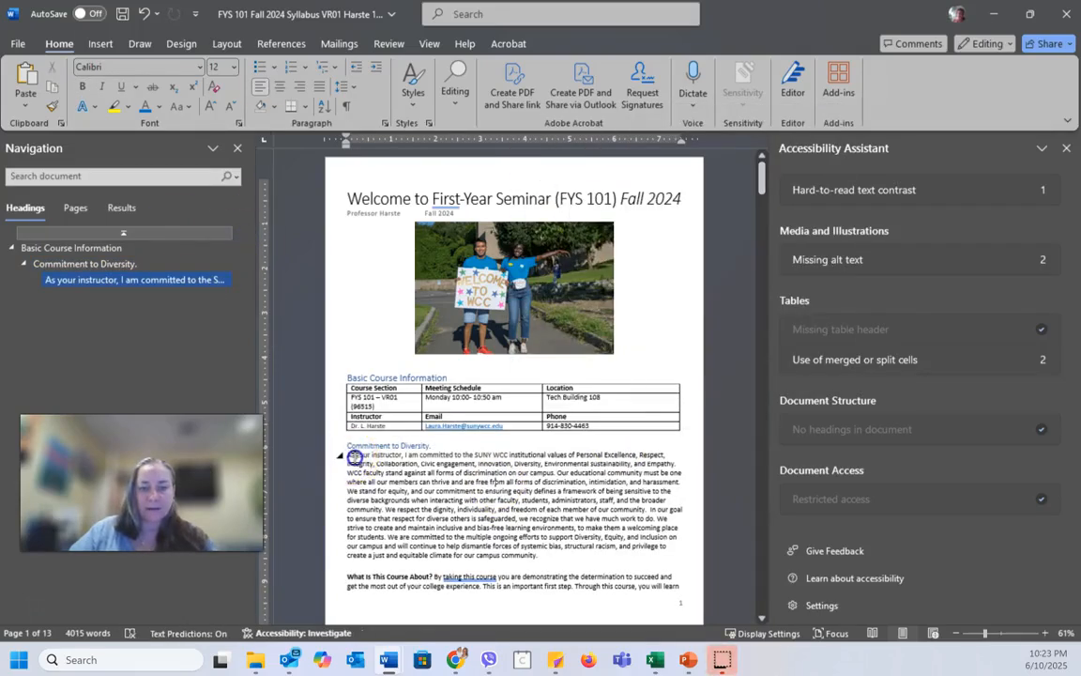
left_click_drag(349, 457, 544, 555)
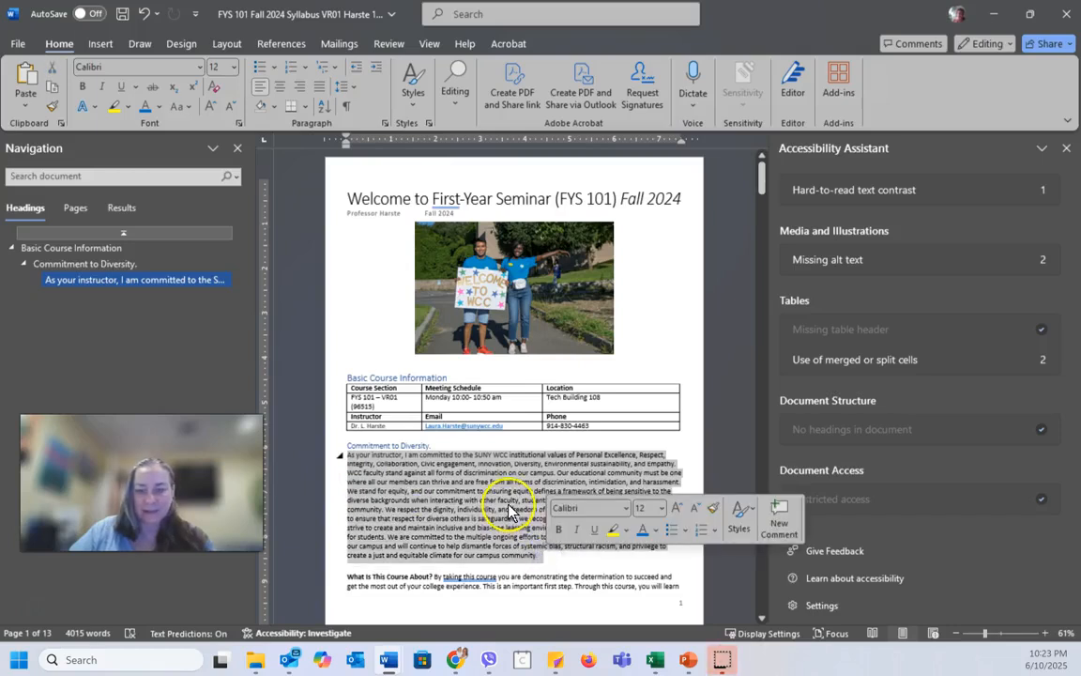
left_click(741, 516)
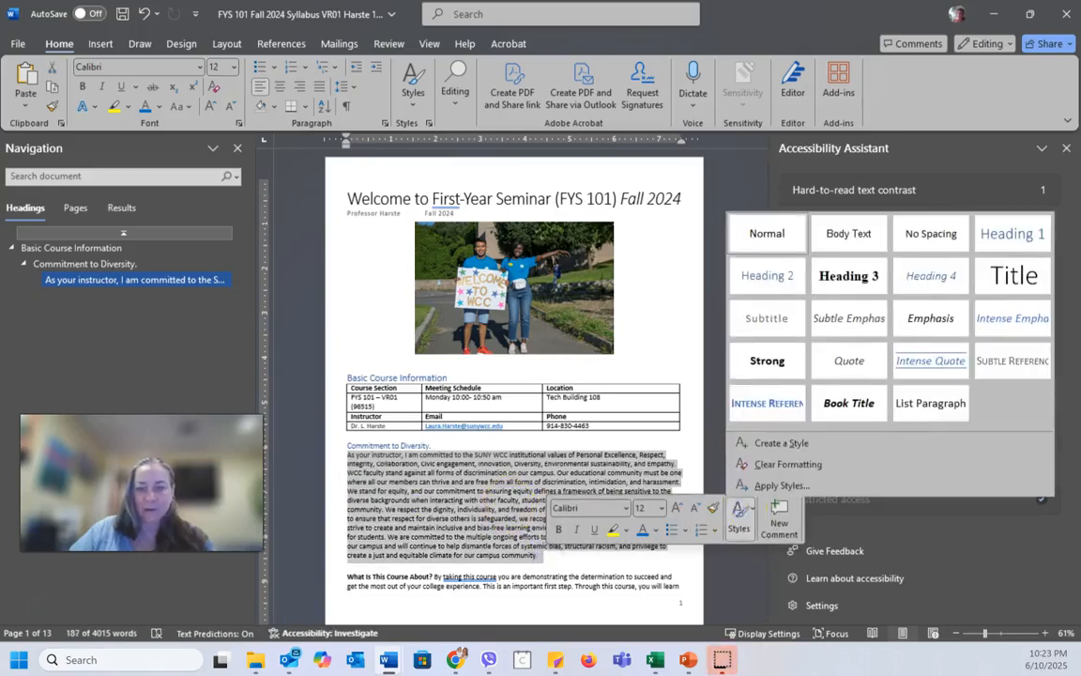
left_click(768, 227)
left_click(682, 455)
Step: Put "What Is This Course About?" on its own line above its paragraph and apply the Heading 2 style to it
left_click_drag(765, 178, 765, 192)
left_click(437, 410)
key("Return")
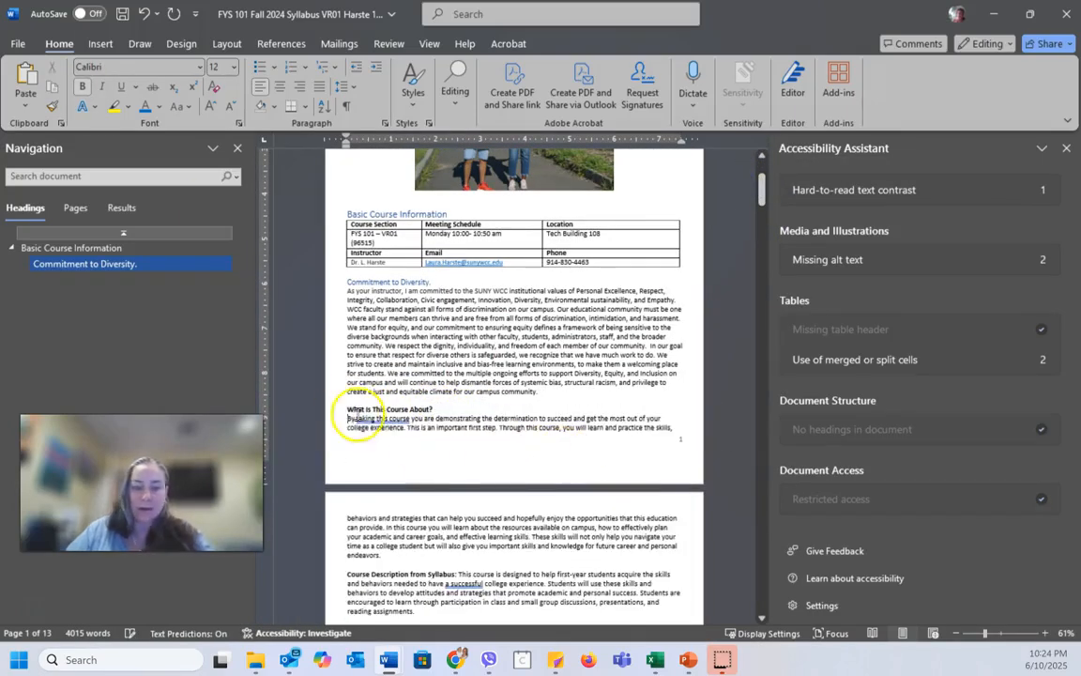
left_click_drag(439, 405, 441, 404)
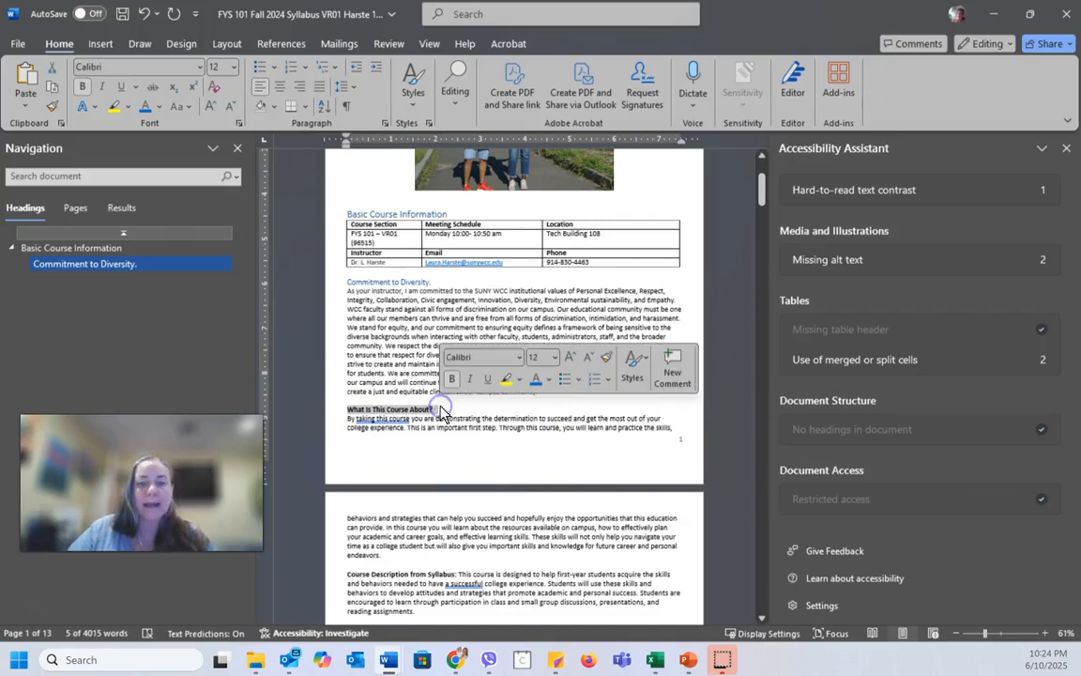
left_click(634, 378)
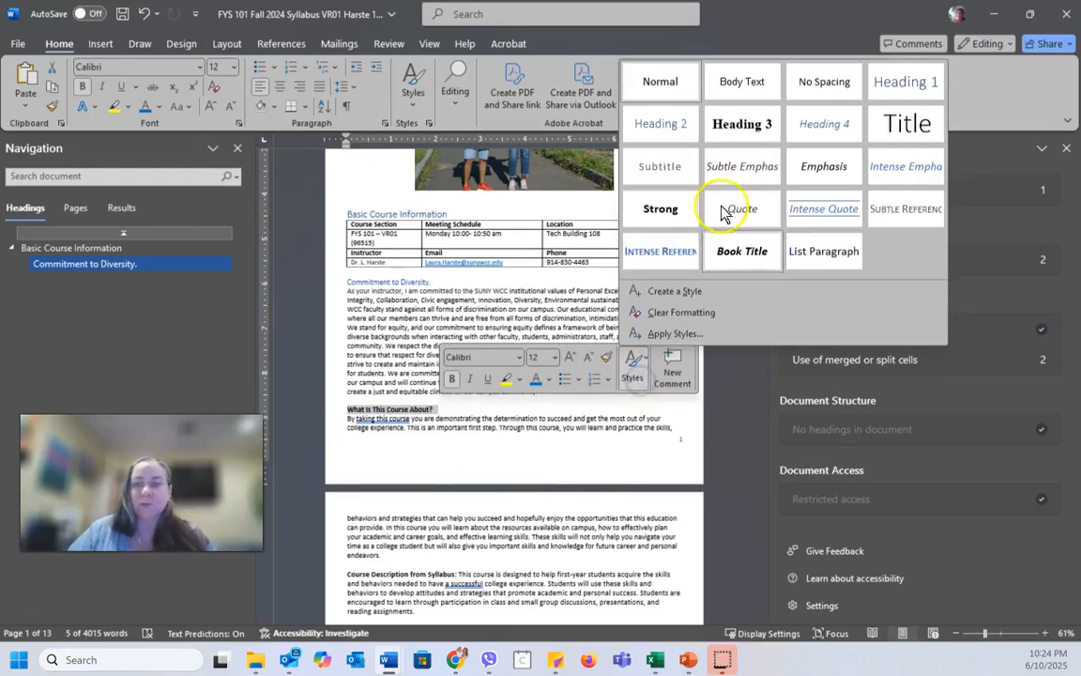
left_click(659, 124)
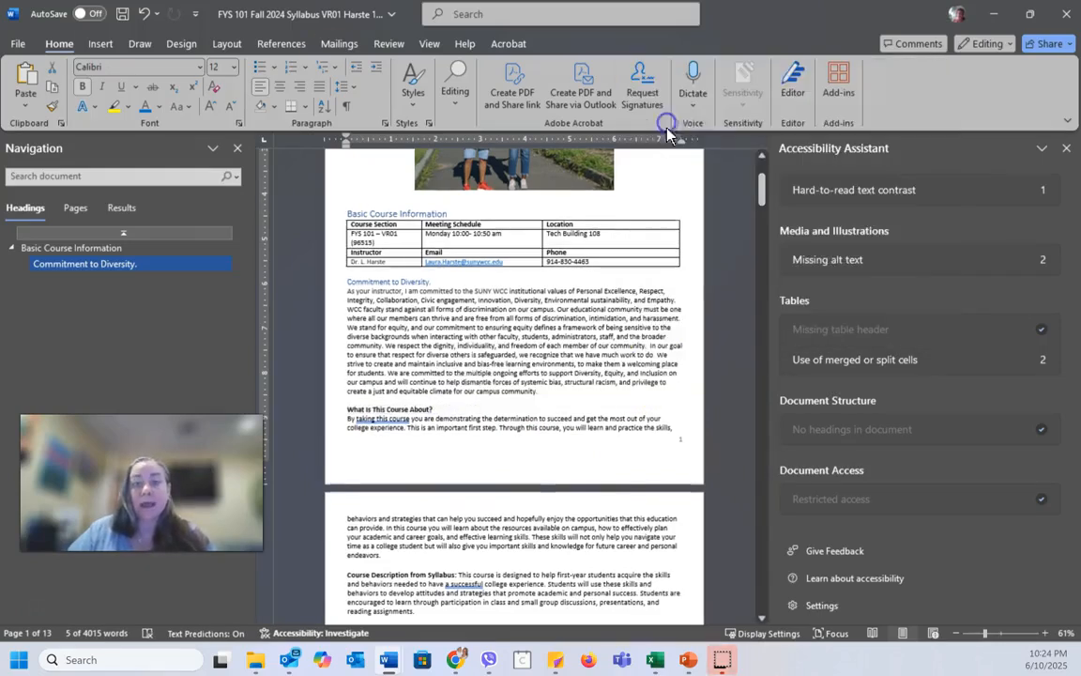
left_click(481, 413)
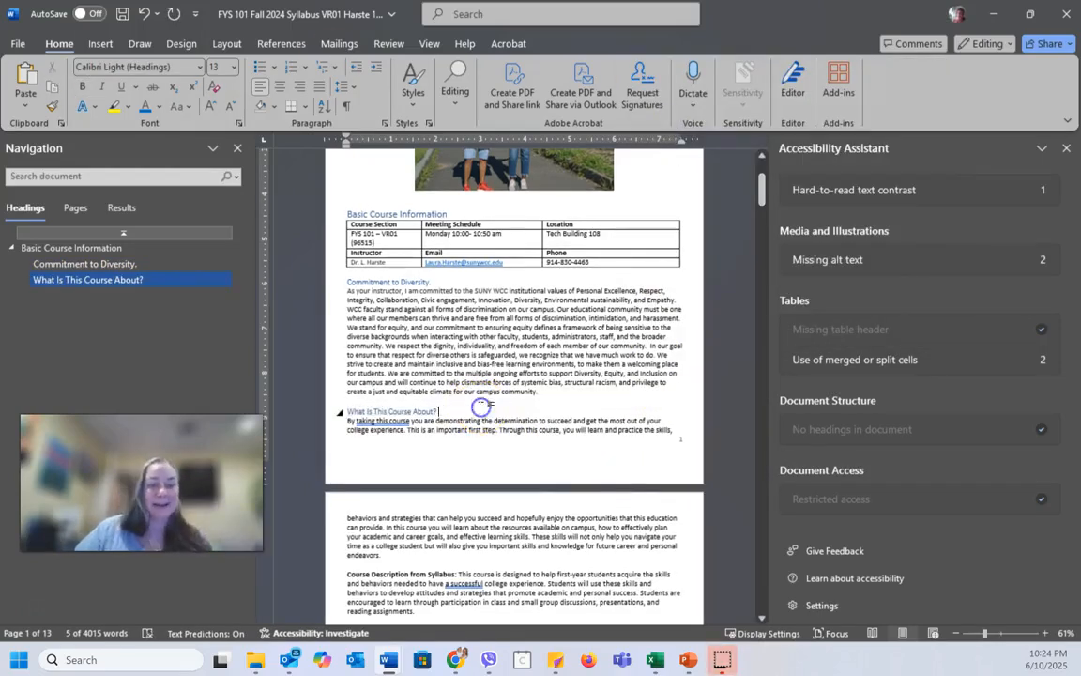
Step: Select the bulleted list under "What Do I Need? Required Texts and Materials" to review its list formatting
left_click(760, 188)
left_click_drag(760, 188, 761, 201)
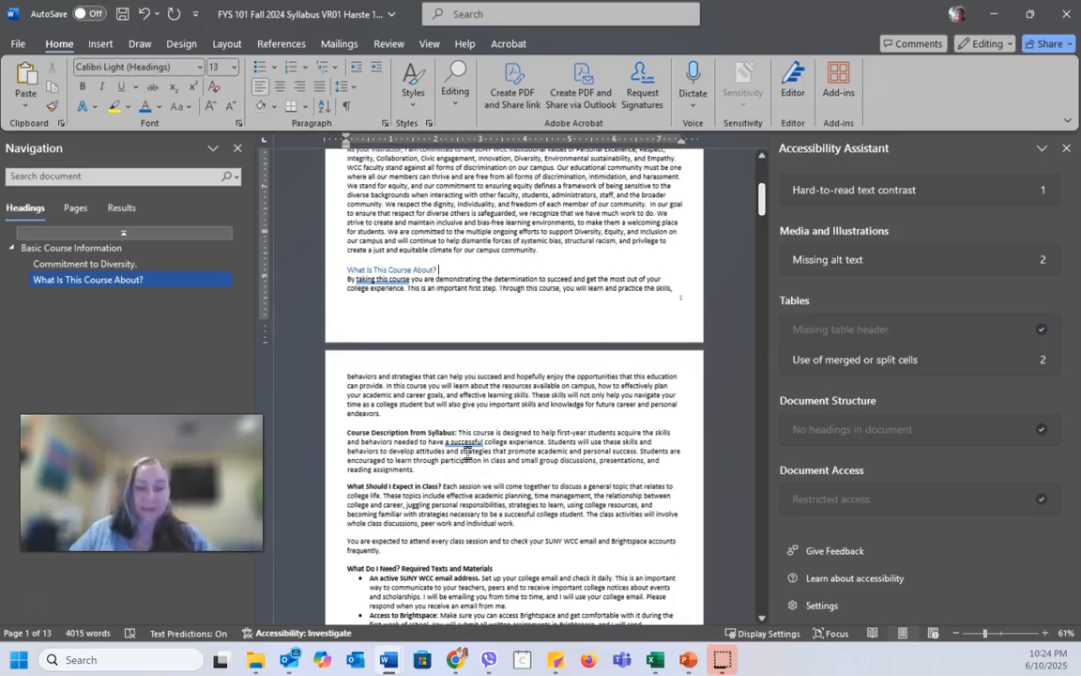
left_click(762, 199)
left_click_drag(762, 199, 762, 212)
left_click_drag(362, 343, 442, 450)
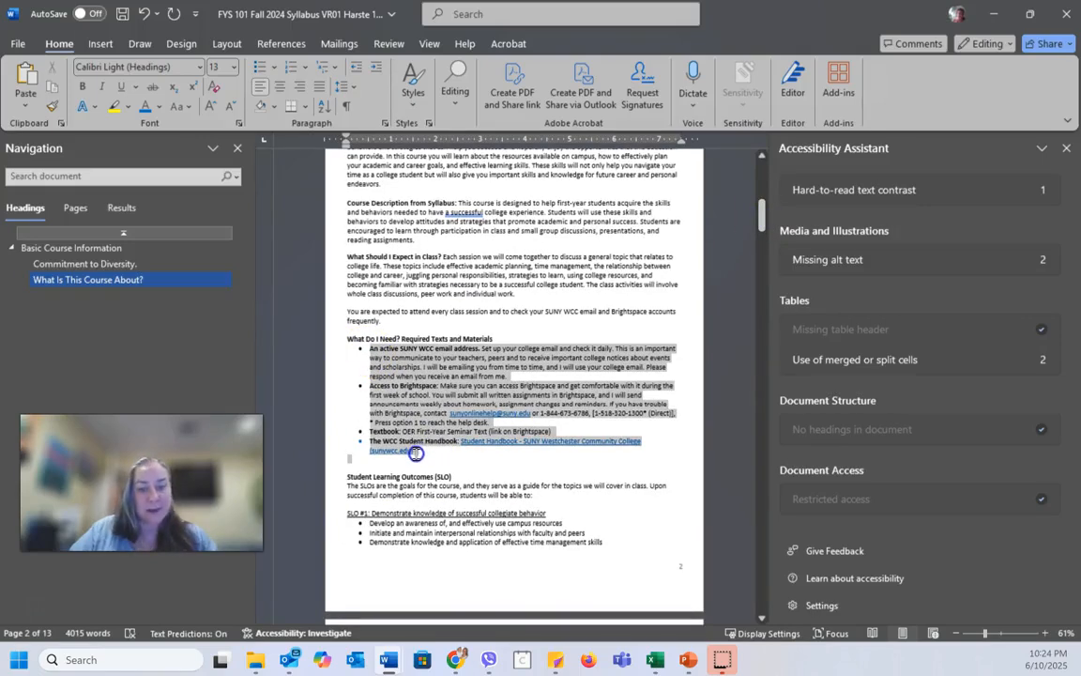
left_click_drag(414, 449, 414, 449)
Step: Remove the bullet from the "An active SUNY WCC email address" item and recreate it from an asterisk, then select the whole list
left_click(362, 348)
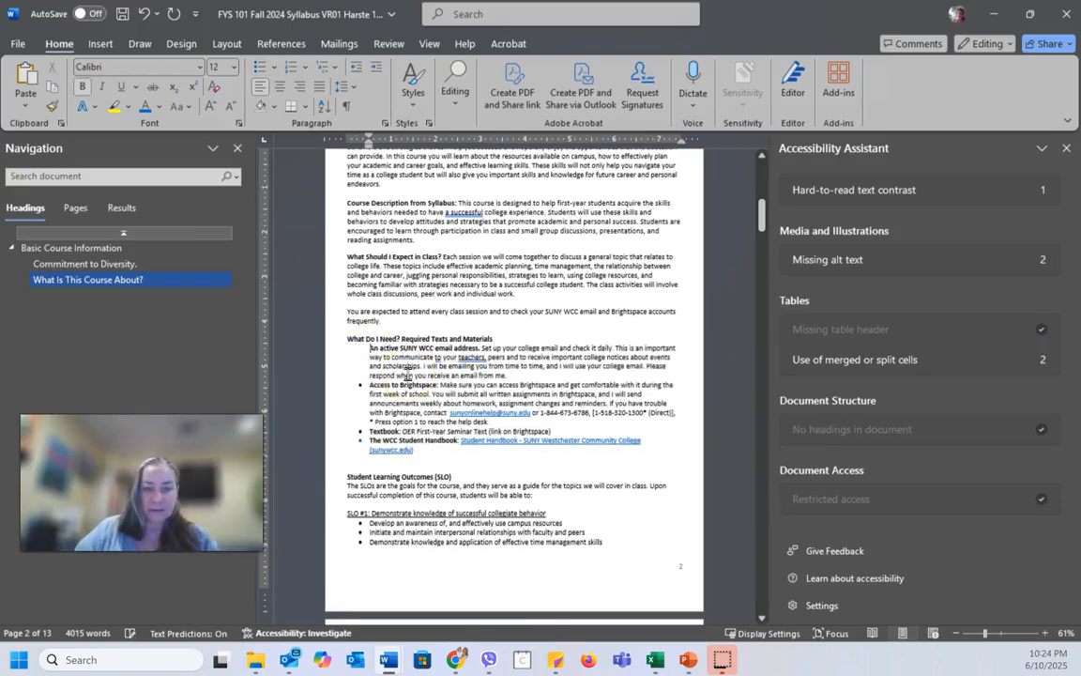
key("BackSpace")
type("*")
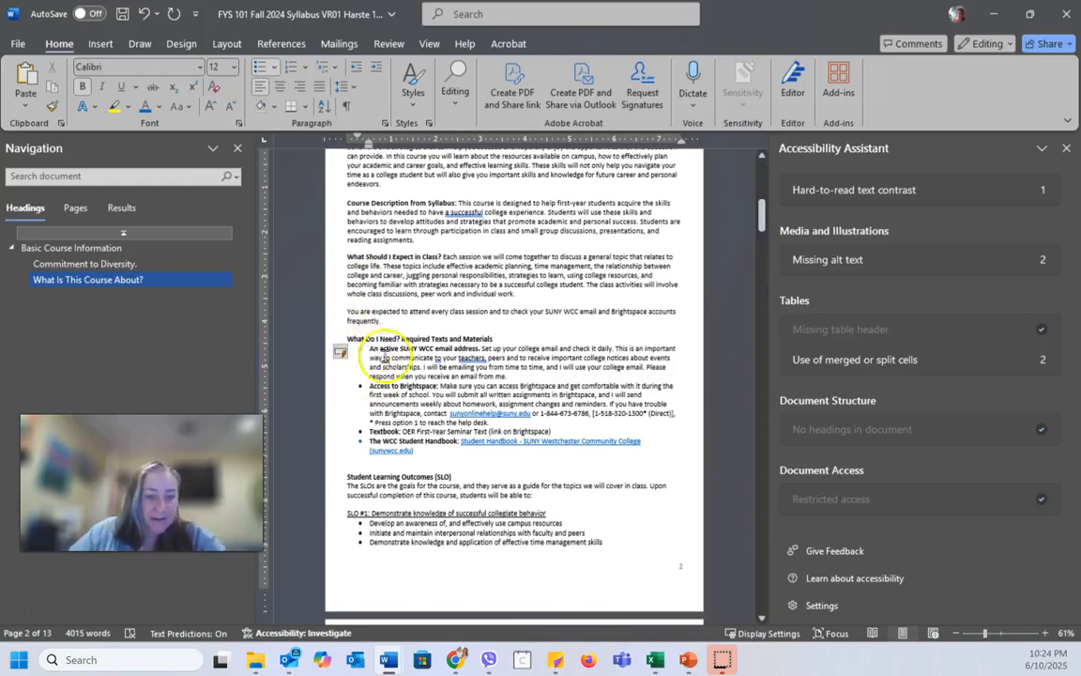
left_click_drag(368, 350, 355, 458)
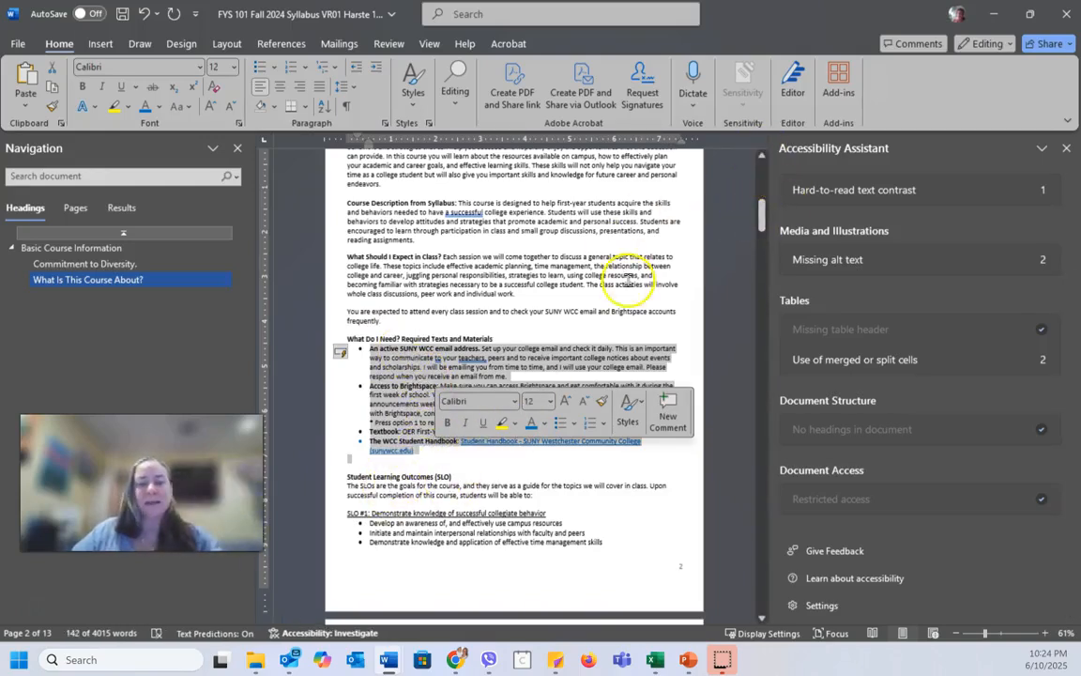
Step: Return to the first page of the syllabus and choose its window among the open Word documents
left_click_drag(762, 215, 761, 169)
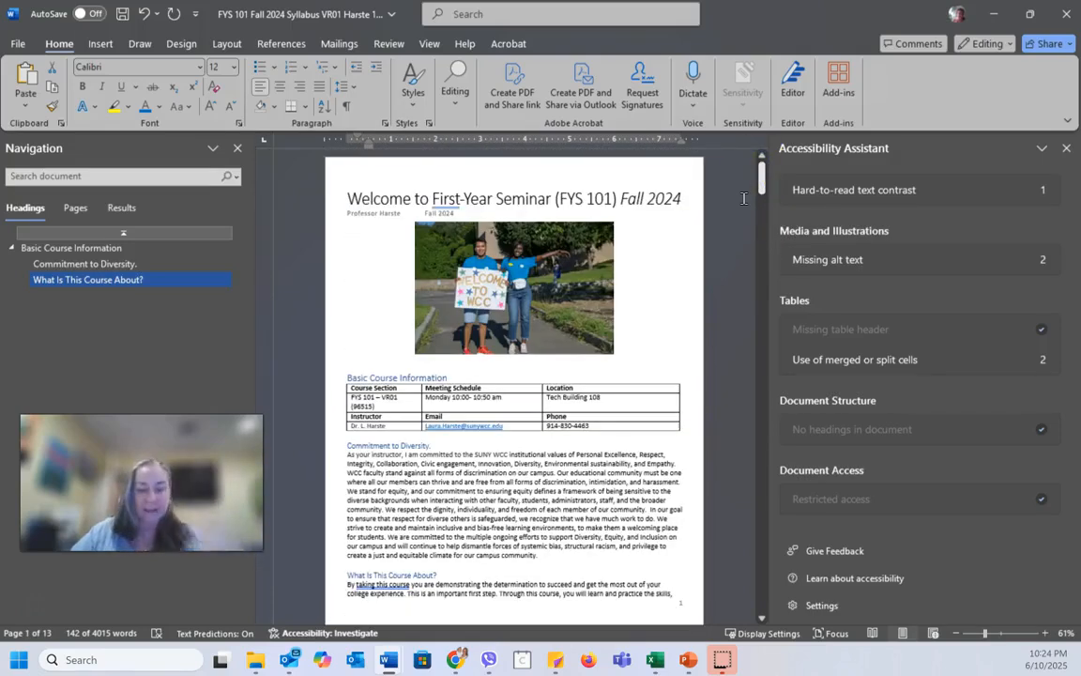
left_click(388, 660)
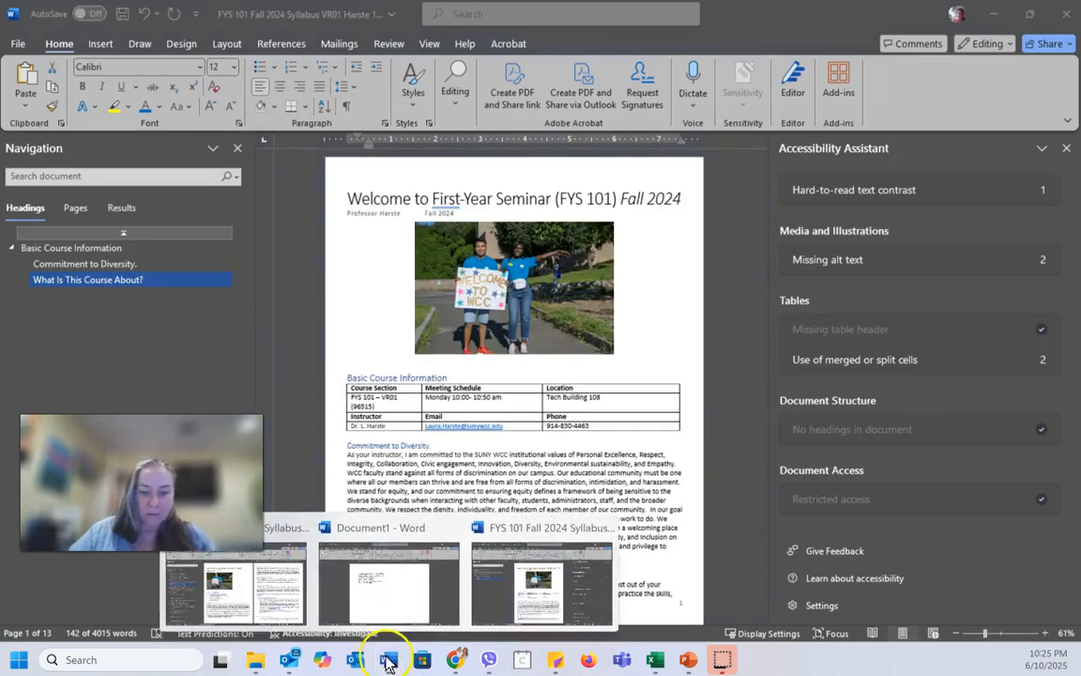
left_click(540, 599)
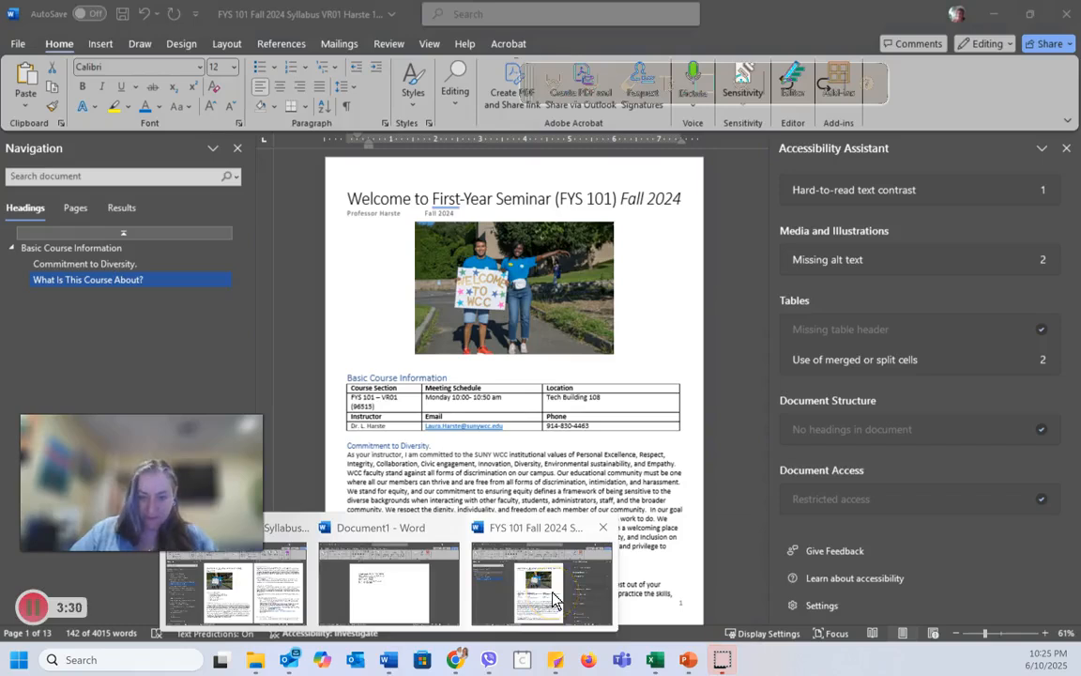
Step: In the FYS 101 Fall 2024 Syllabus VR01 ACC document, move the Student Learning Outcomes (SLO) section directly above "What Should I Expect in Class?"
left_click(387, 660)
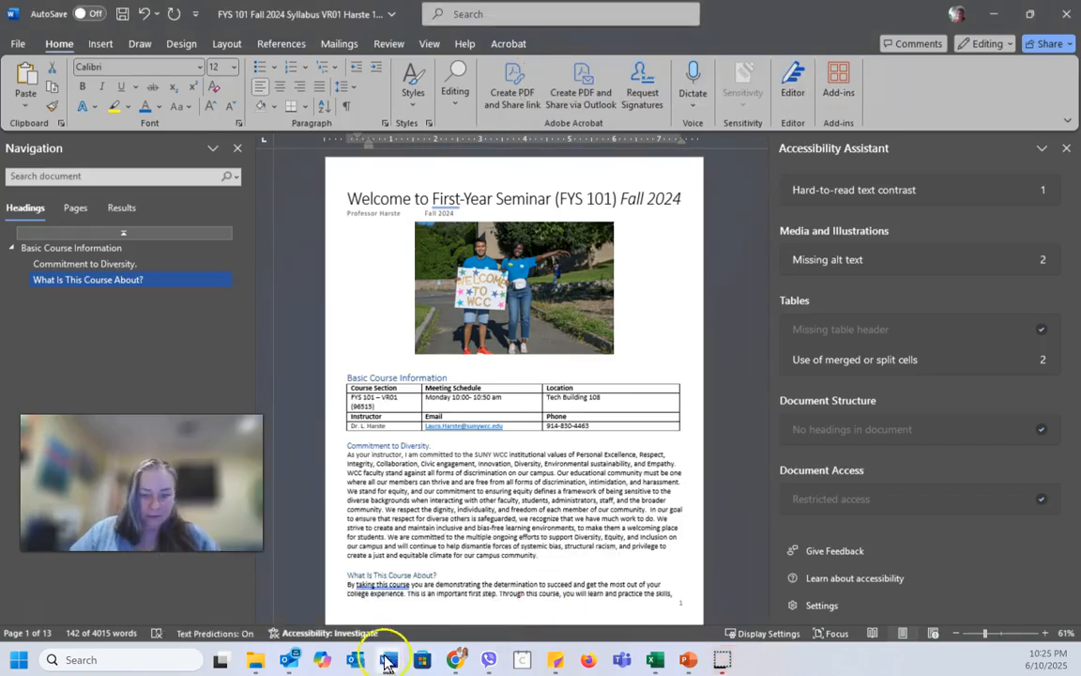
left_click(279, 605)
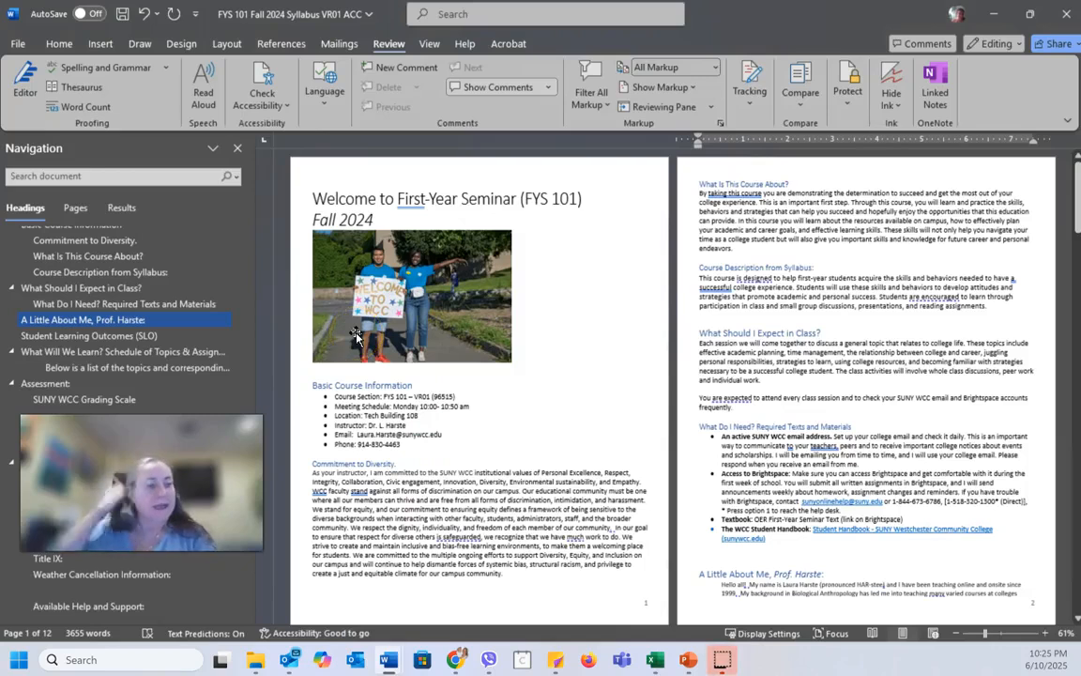
left_click_drag(141, 482, 164, 549)
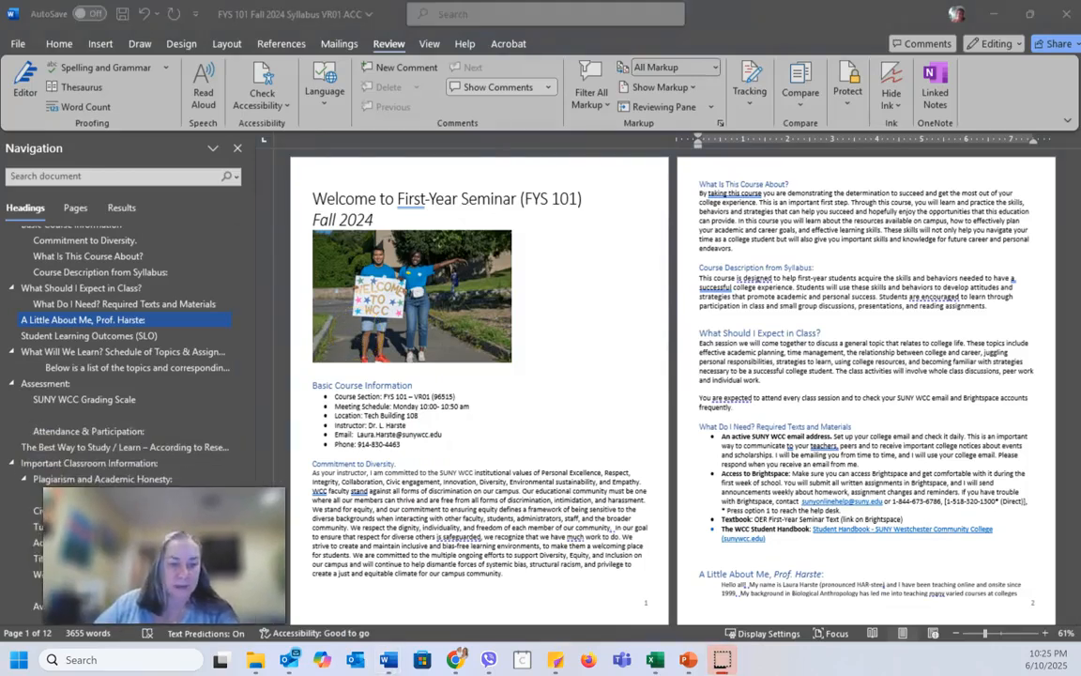
left_click(270, 304)
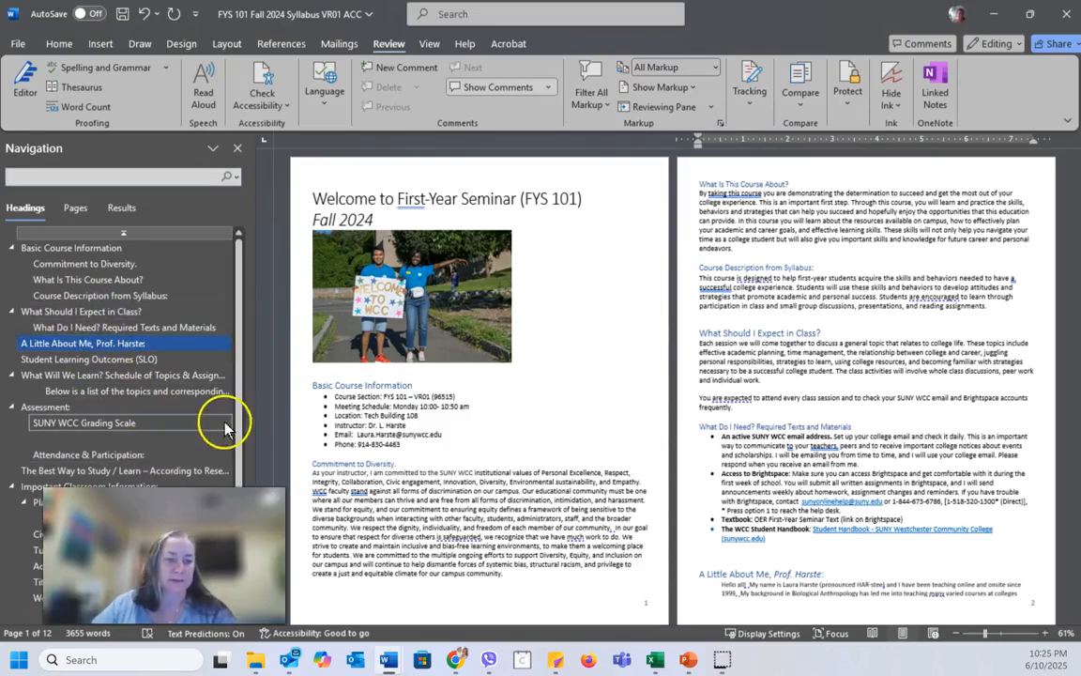
scroll(221, 424, "down", 1)
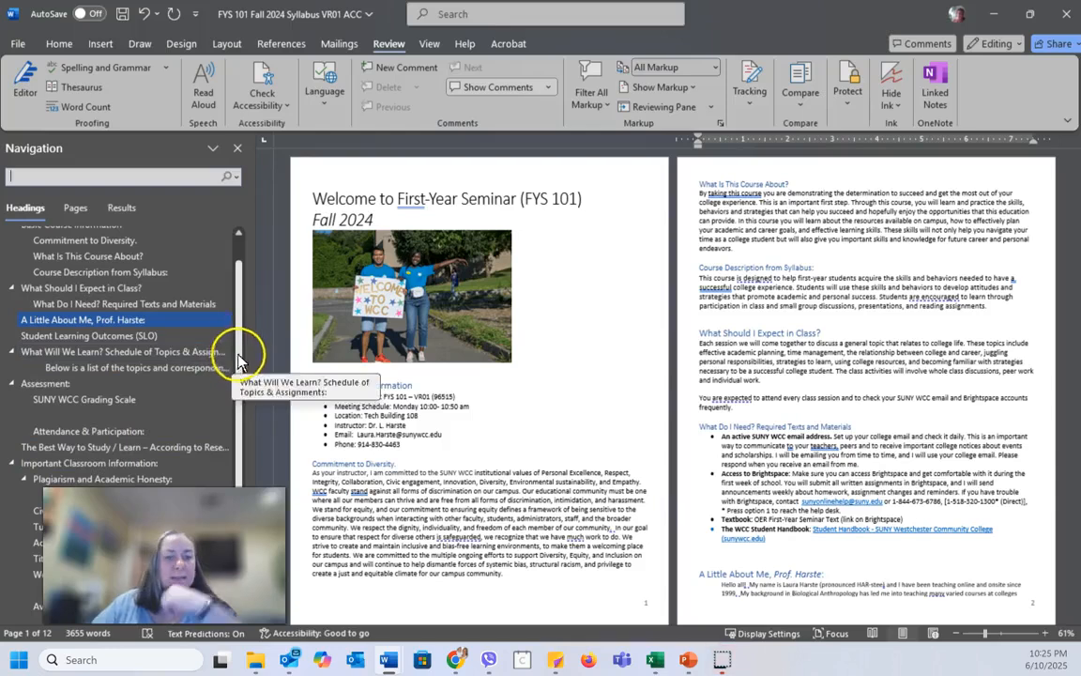
scroll(103, 338, "up", 1)
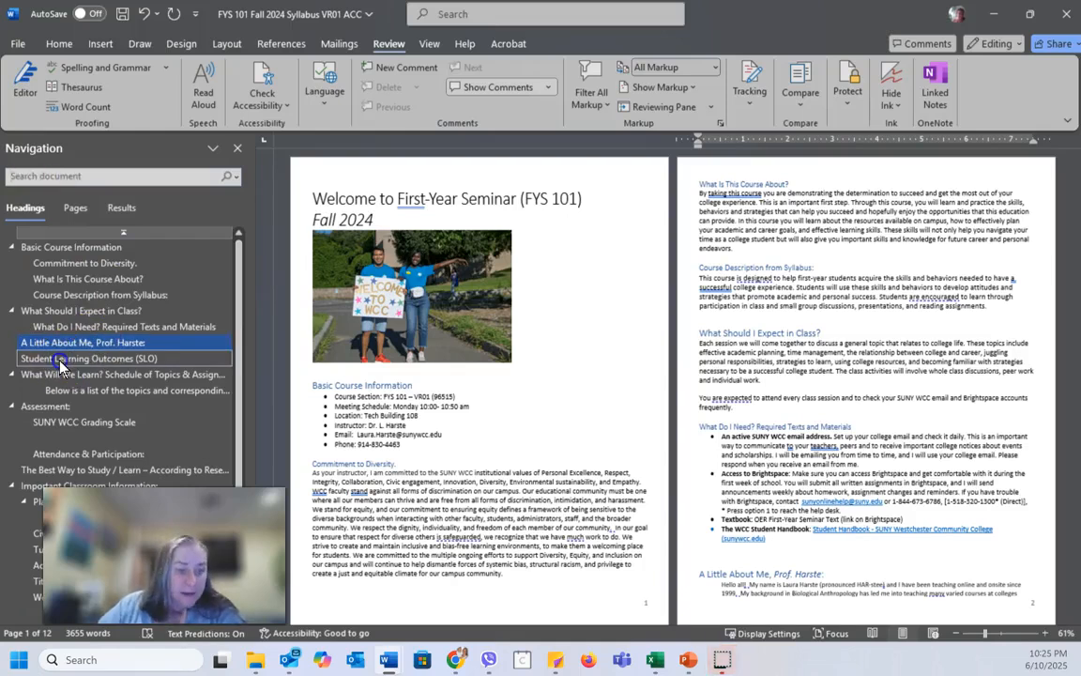
left_click_drag(58, 359, 52, 299)
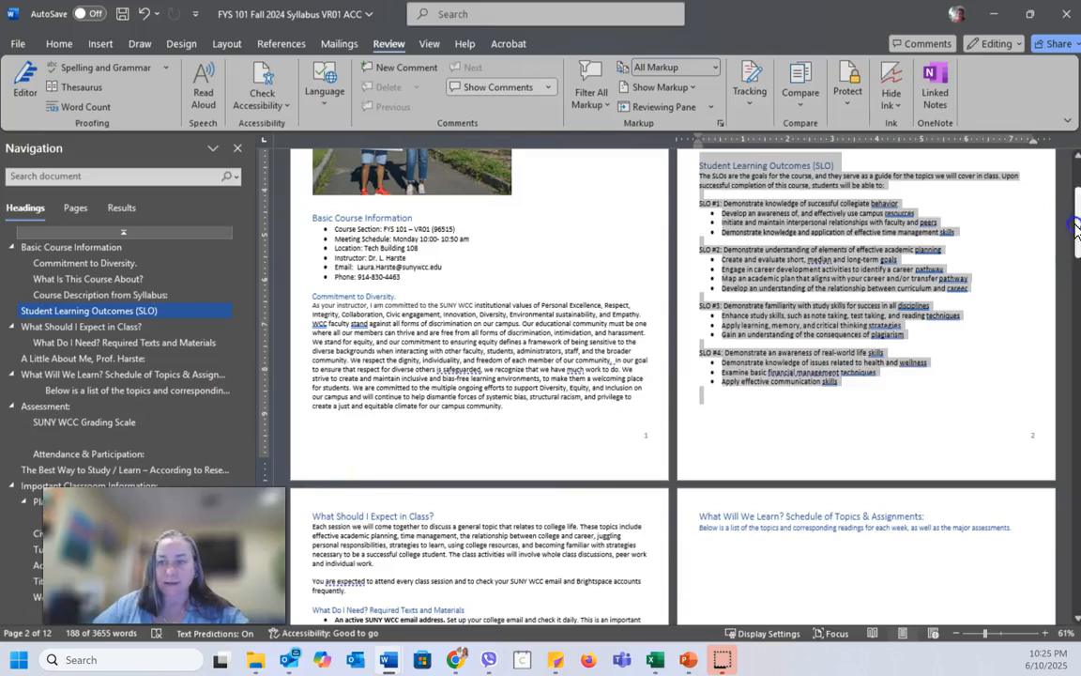
left_click_drag(1076, 226, 1075, 192)
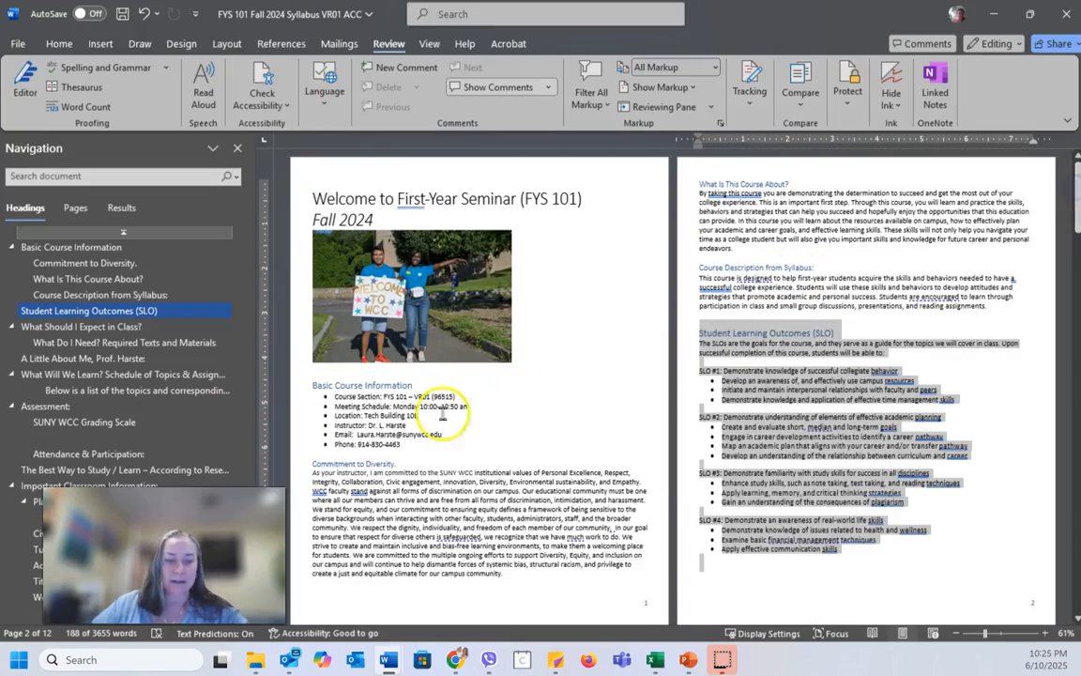
Step: In the original syllabus, let the schedule table's "Week" row break across pages and repeat as header row at the top of each page
left_click(388, 659)
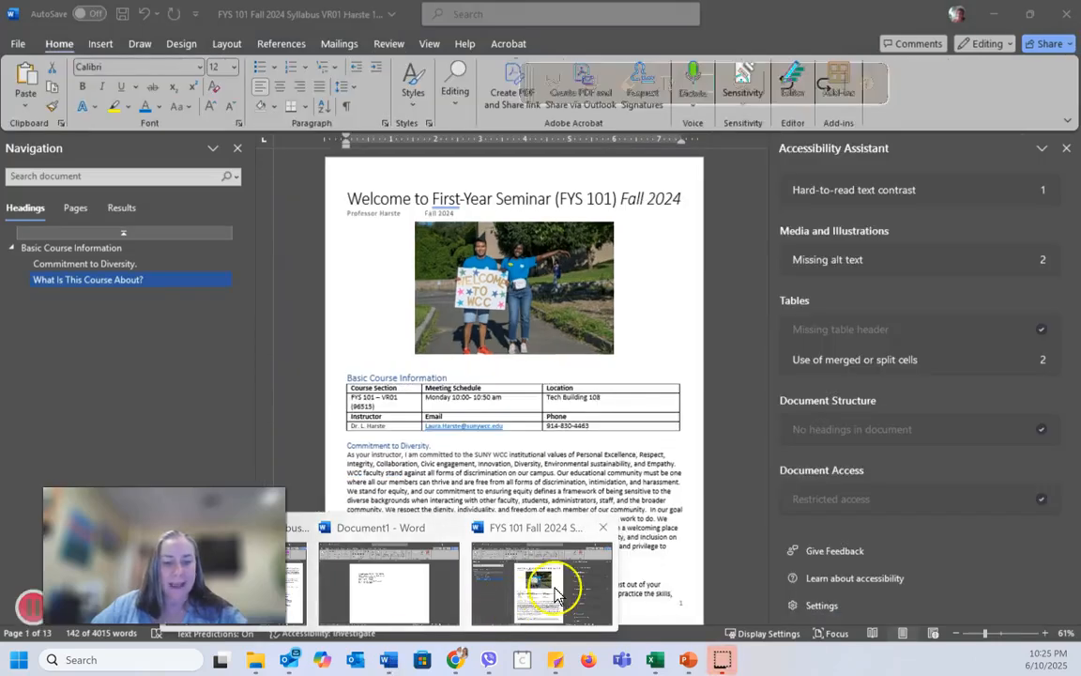
left_click(556, 583)
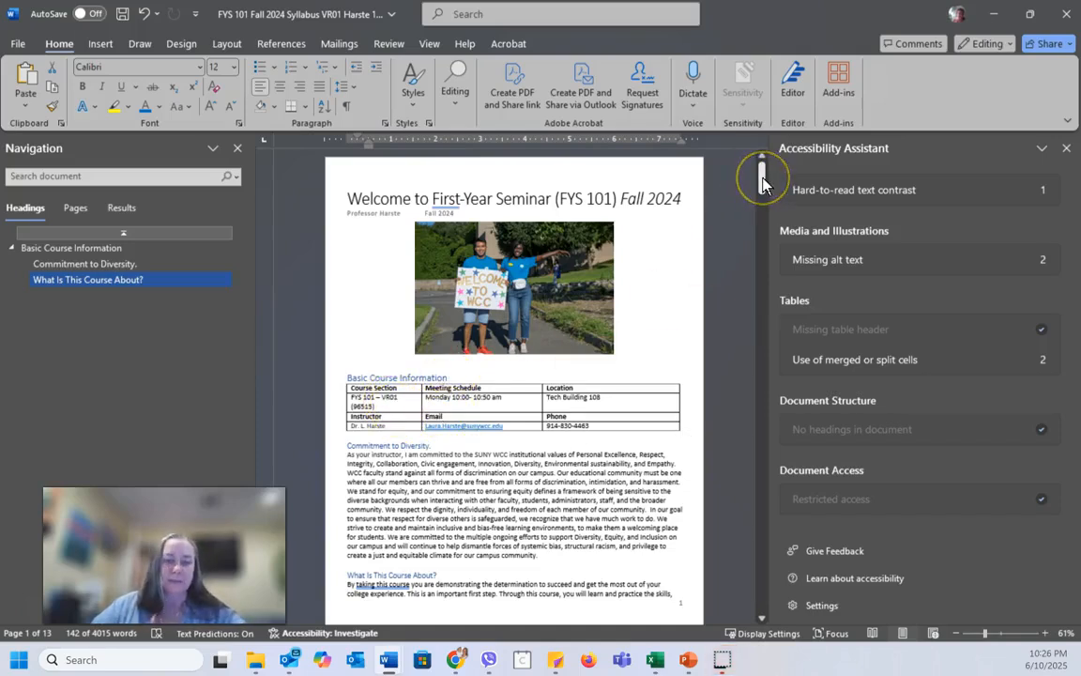
left_click_drag(762, 185, 755, 281)
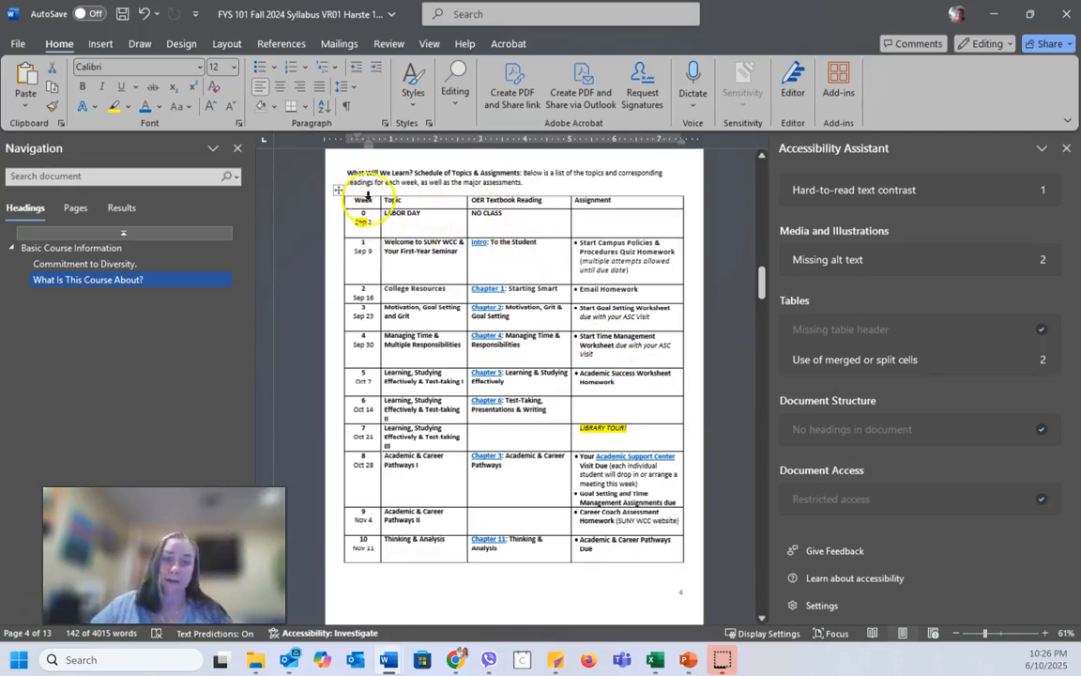
left_click(361, 205)
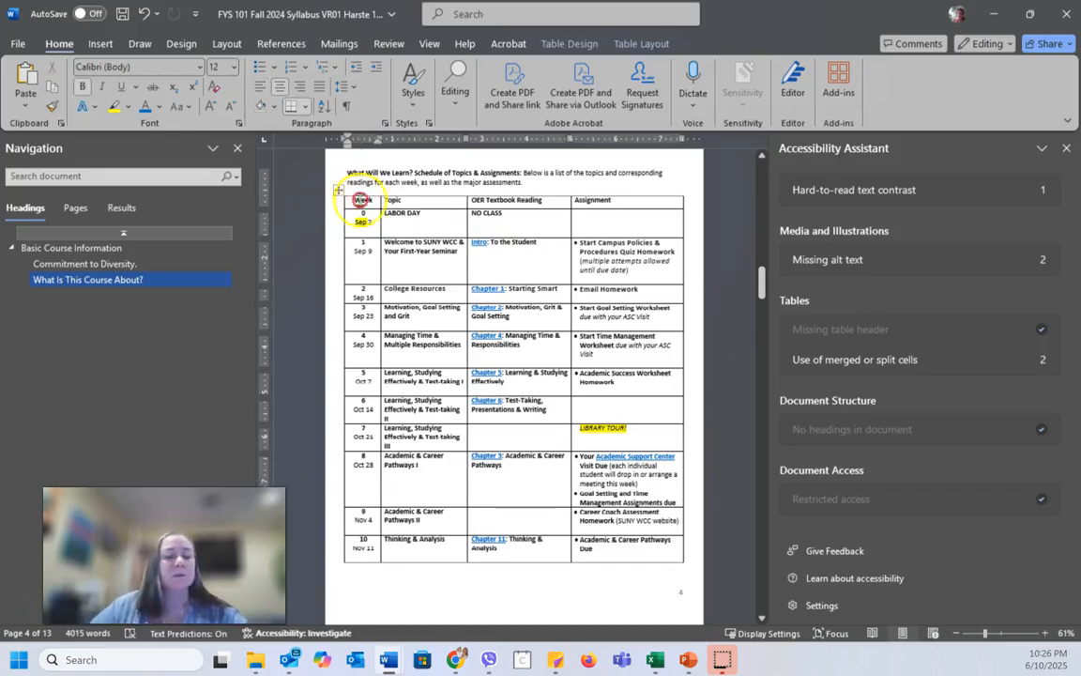
right_click(362, 202)
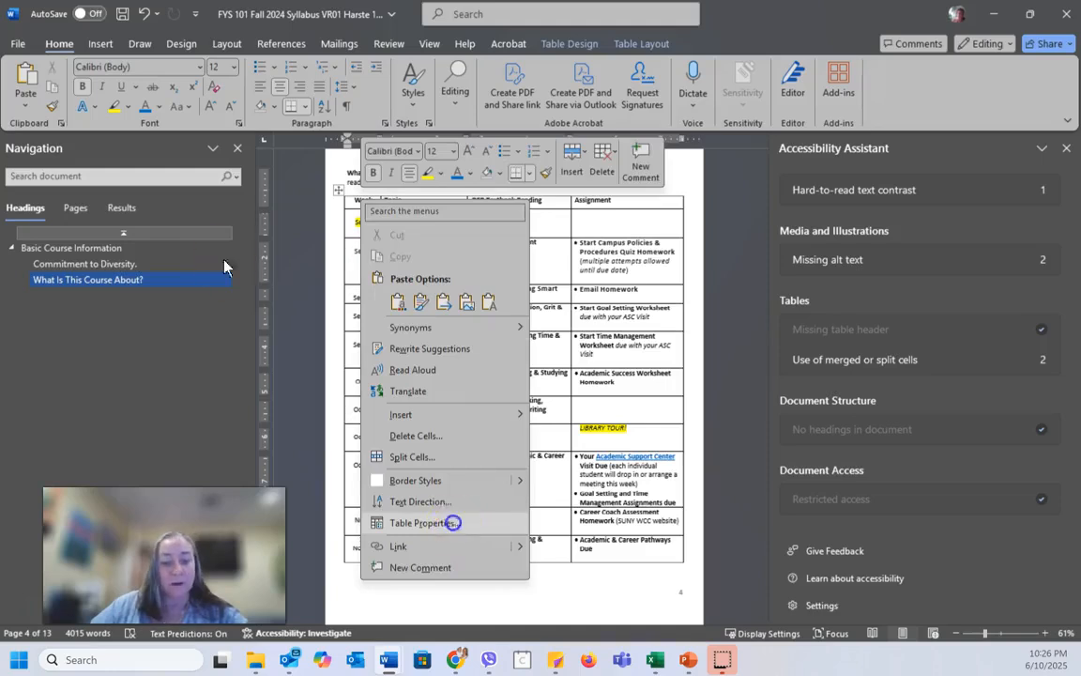
left_click(455, 528)
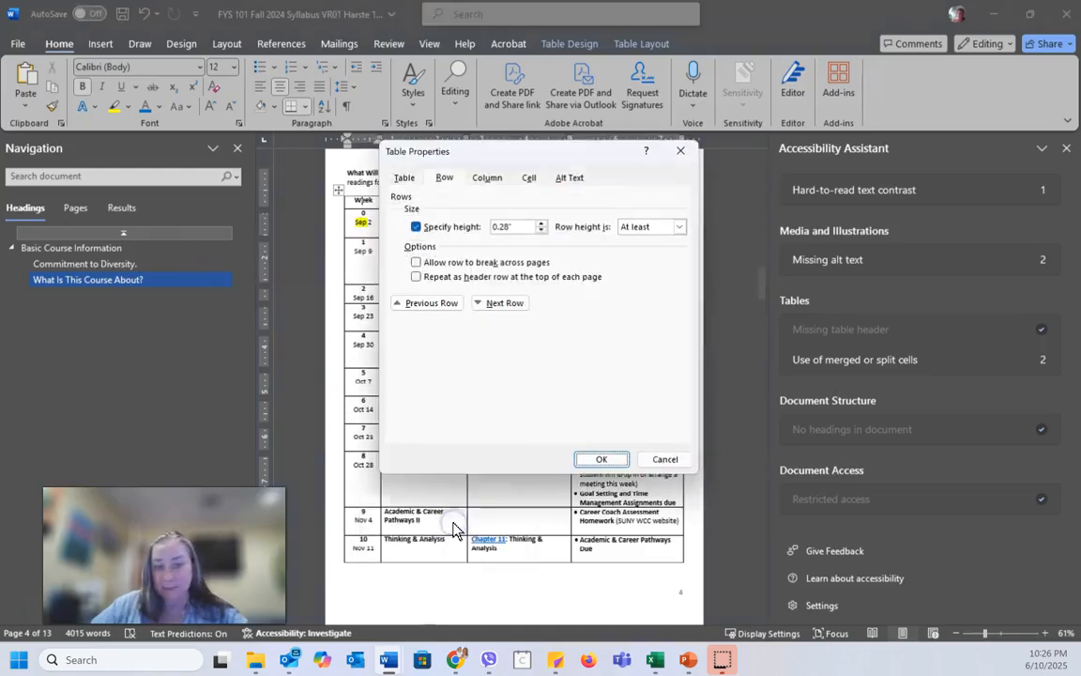
left_click(416, 263)
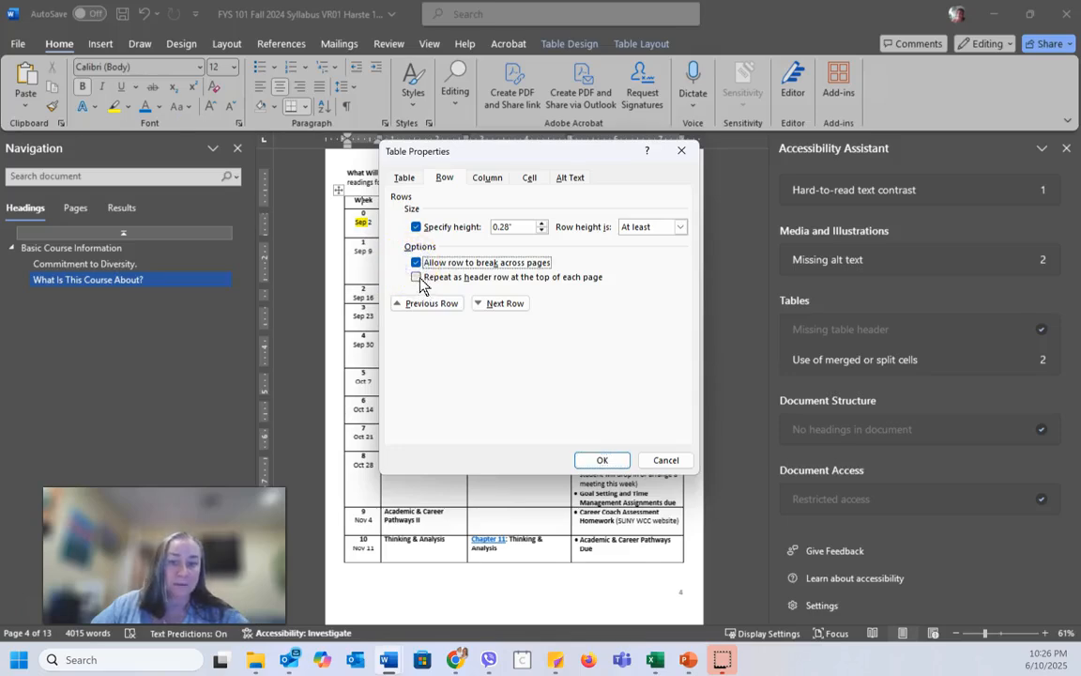
left_click(416, 278)
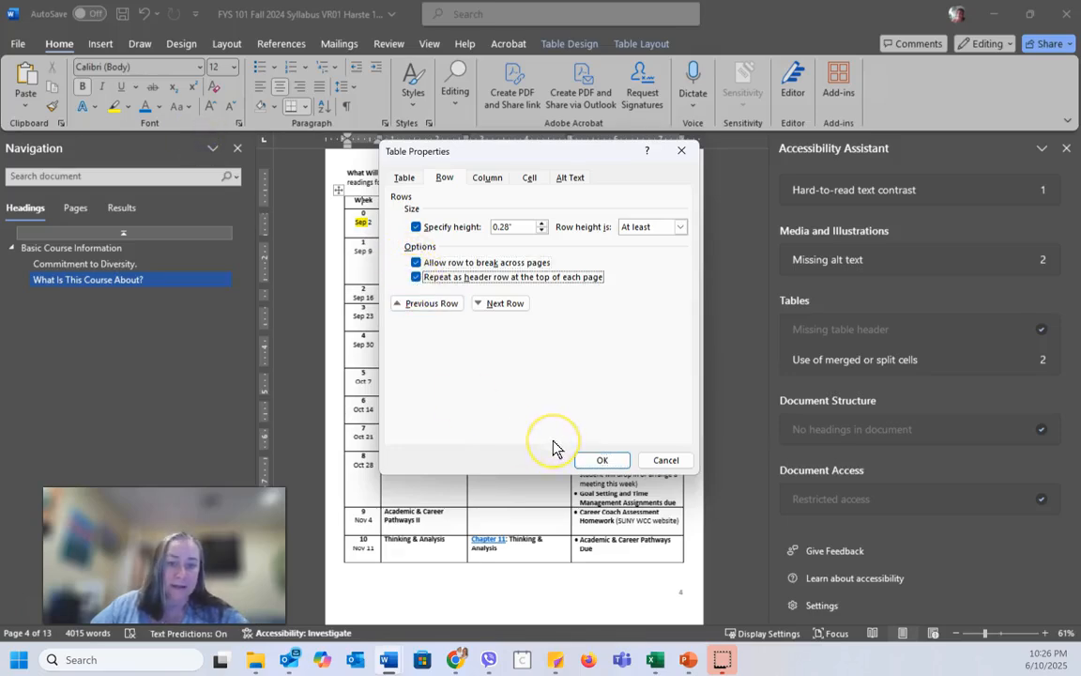
left_click(602, 460)
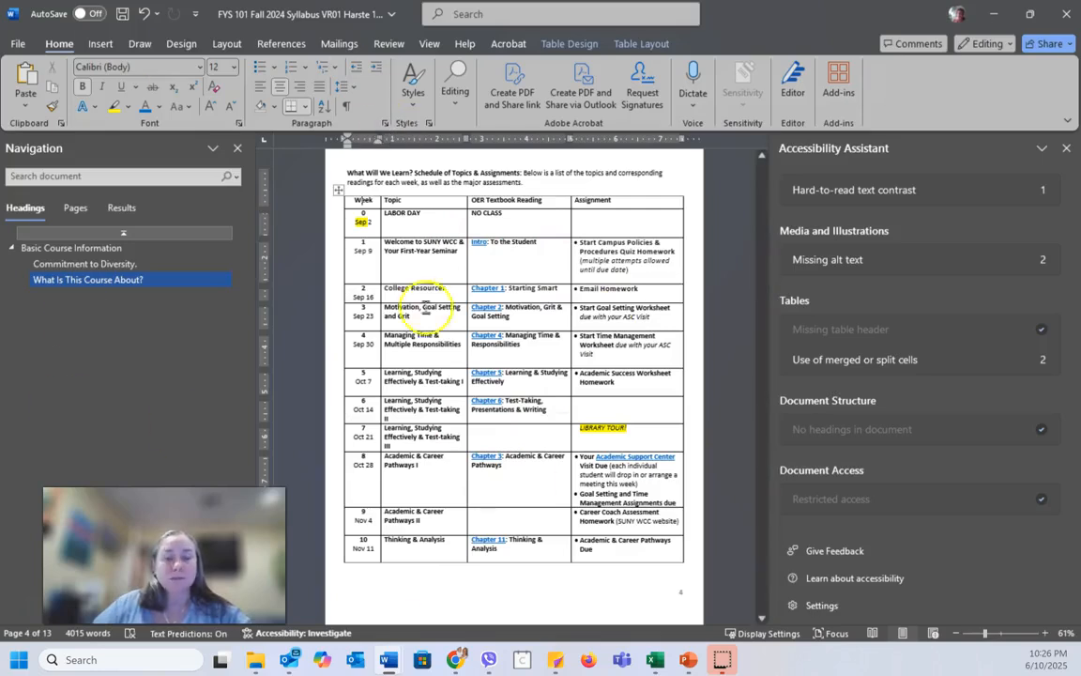
Step: Switch to Excel and format A1:G29 of the YouTube views sheet as a table with headers, using a blue Light table style
left_click(657, 662)
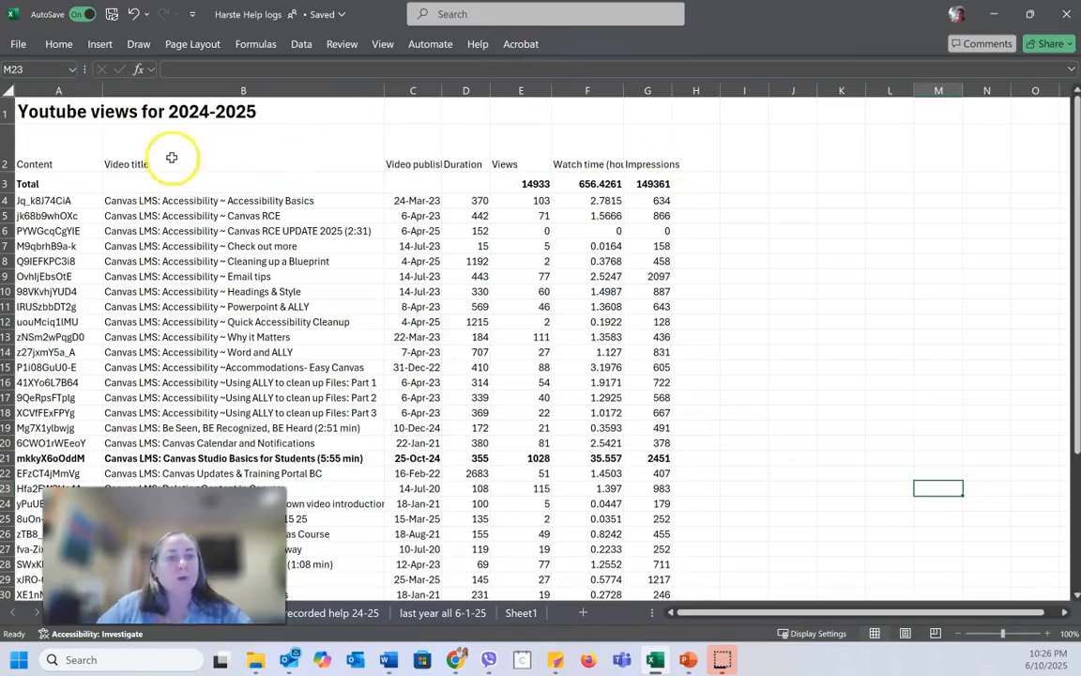
left_click(38, 120)
left_click_drag(376, 155, 662, 586)
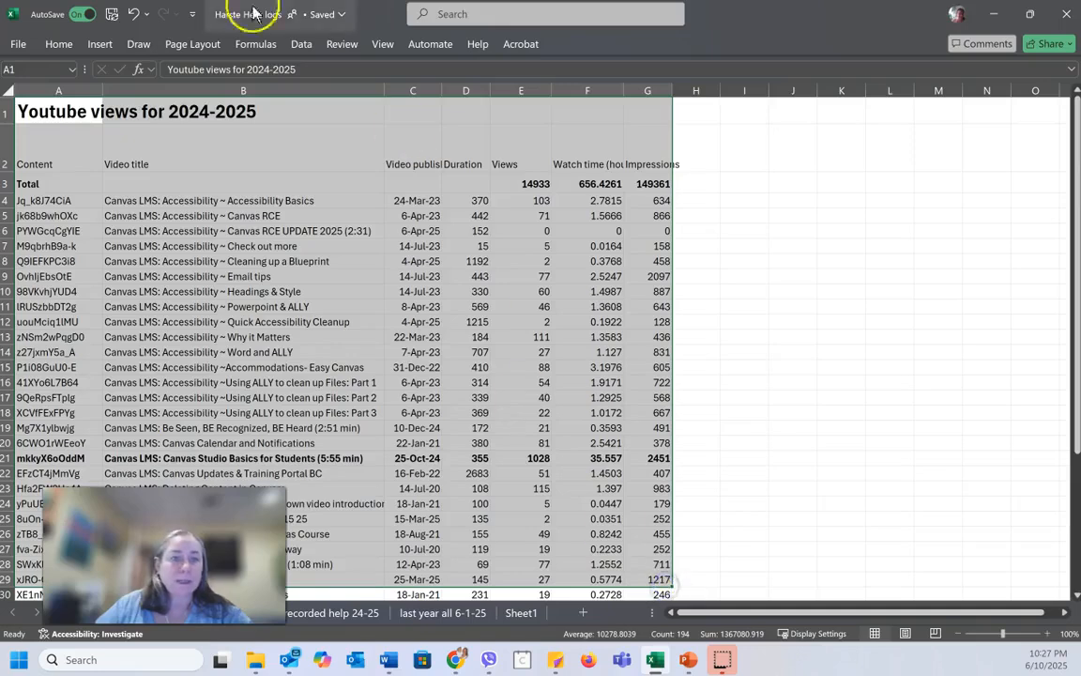
left_click(57, 45)
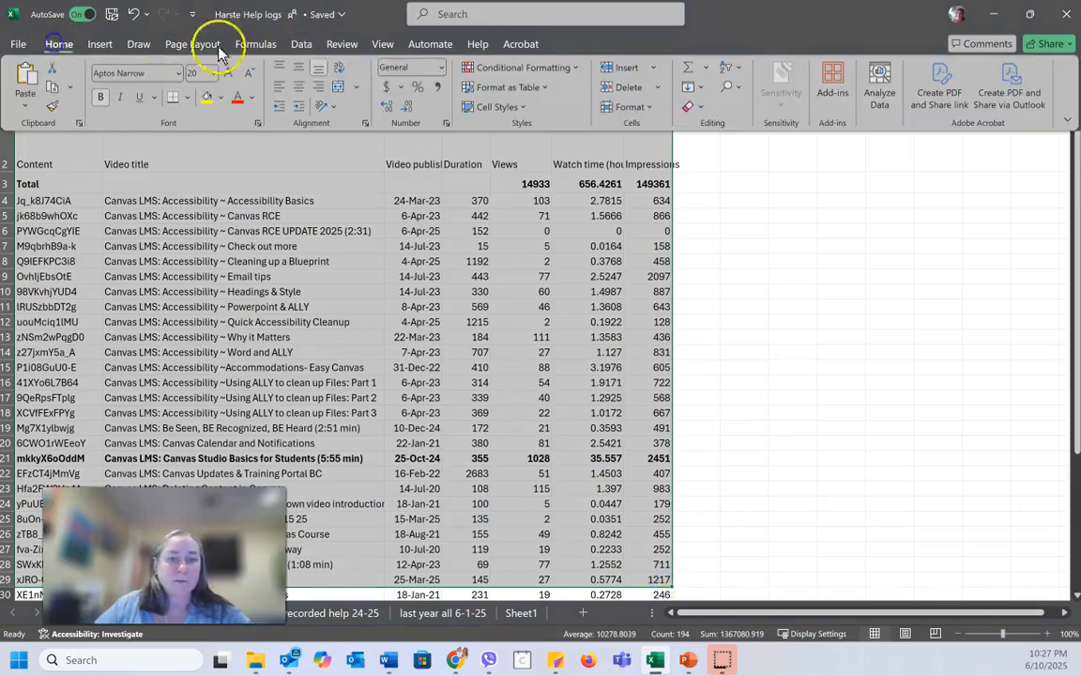
left_click(498, 90)
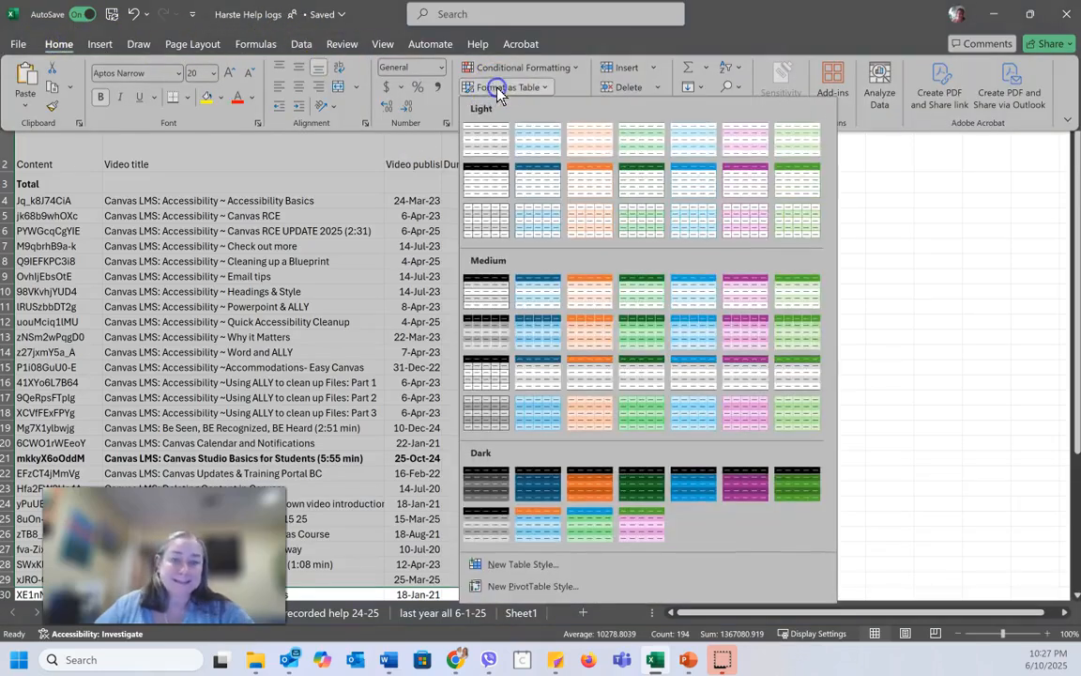
left_click(705, 177)
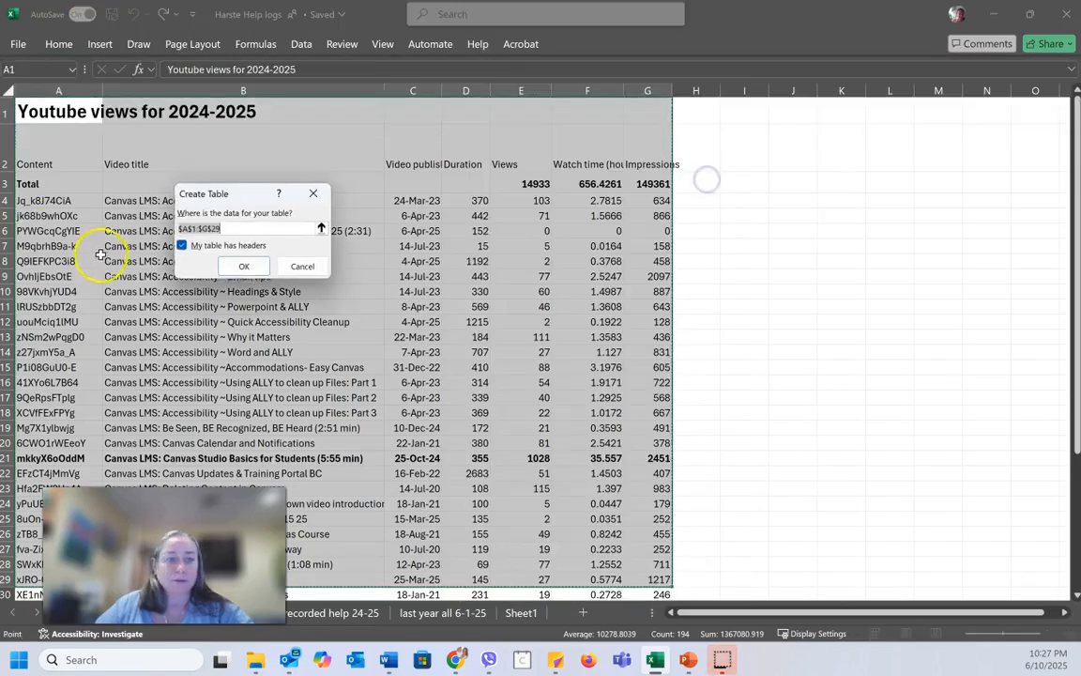
left_click(244, 267)
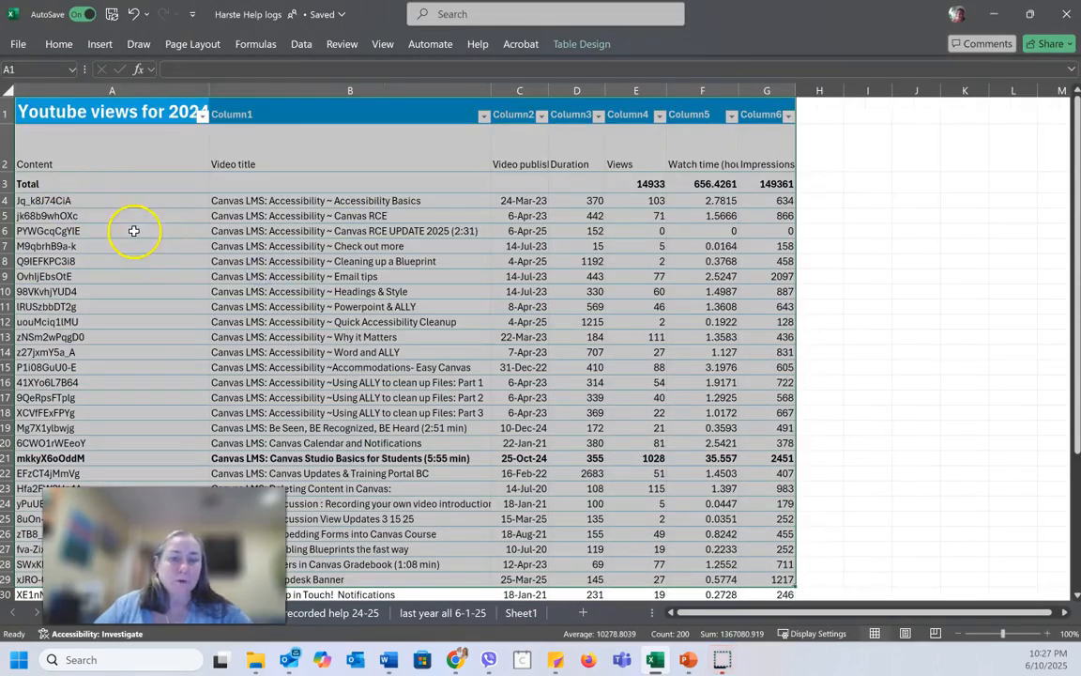
Step: Clear the title from header cell A1, try to delete row 1, and select the column labels in row 2
left_click(66, 112)
key("Delete")
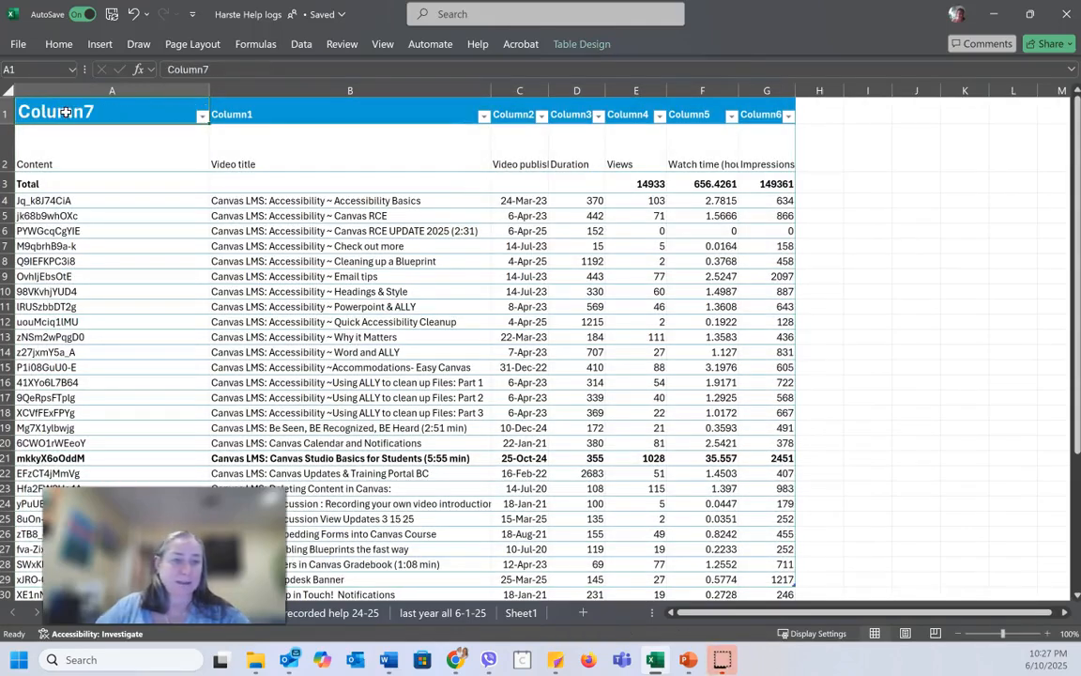
left_click(8, 112)
right_click(8, 112)
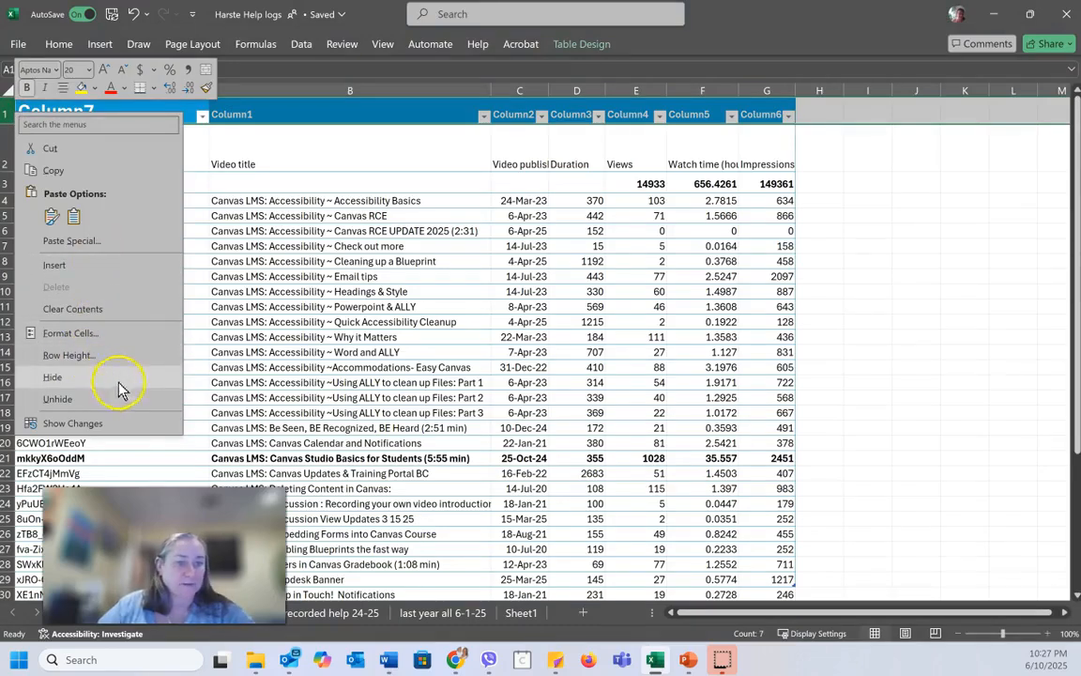
right_click(294, 114)
left_click(7, 143)
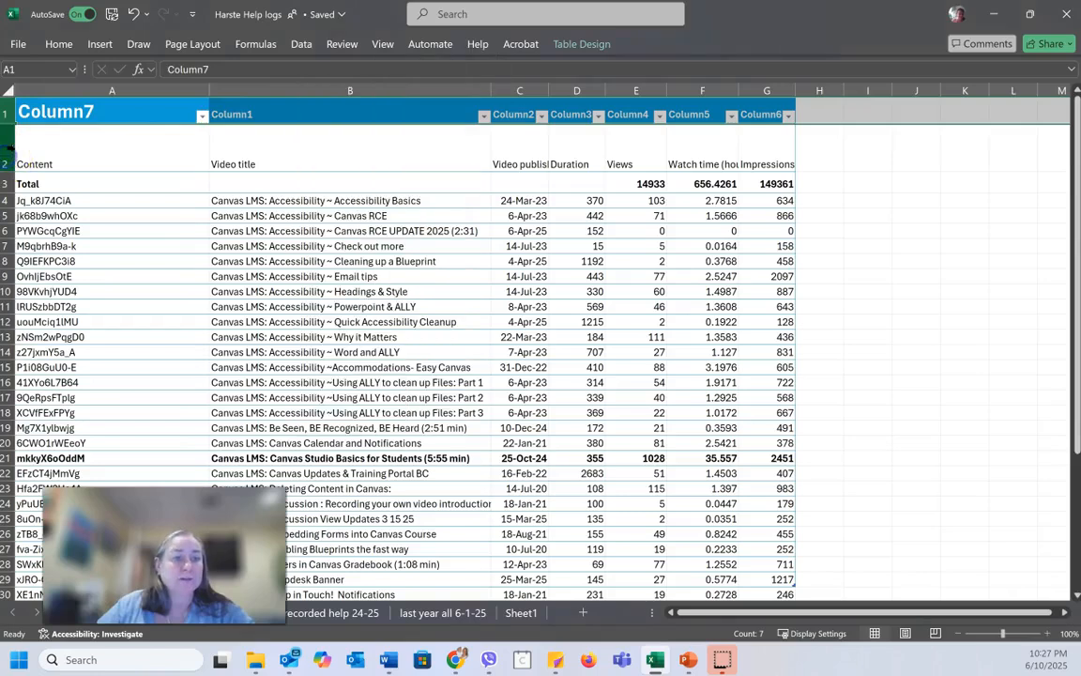
left_click_drag(17, 155, 355, 161)
left_click_drag(613, 156, 554, 143)
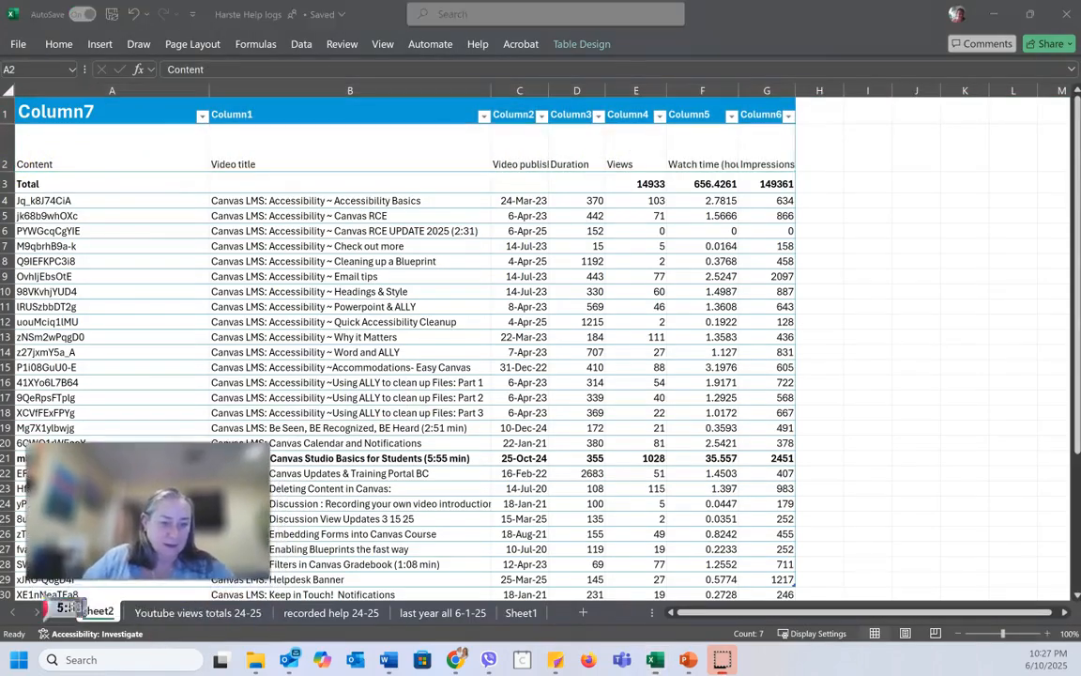
Step: View the "Youtube views totals 24-25" sheet, then switch to the FYS 101 Fall 2024 Syllabus VR01 ACC document in Word
left_click(167, 618)
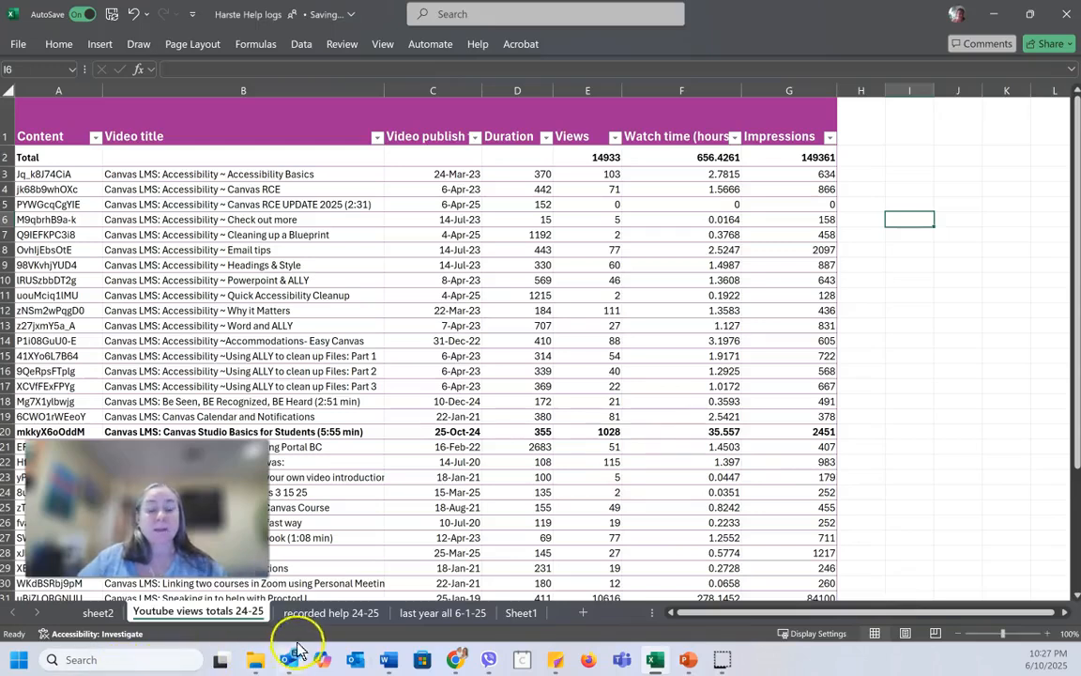
left_click(389, 660)
mouse_move(507, 591)
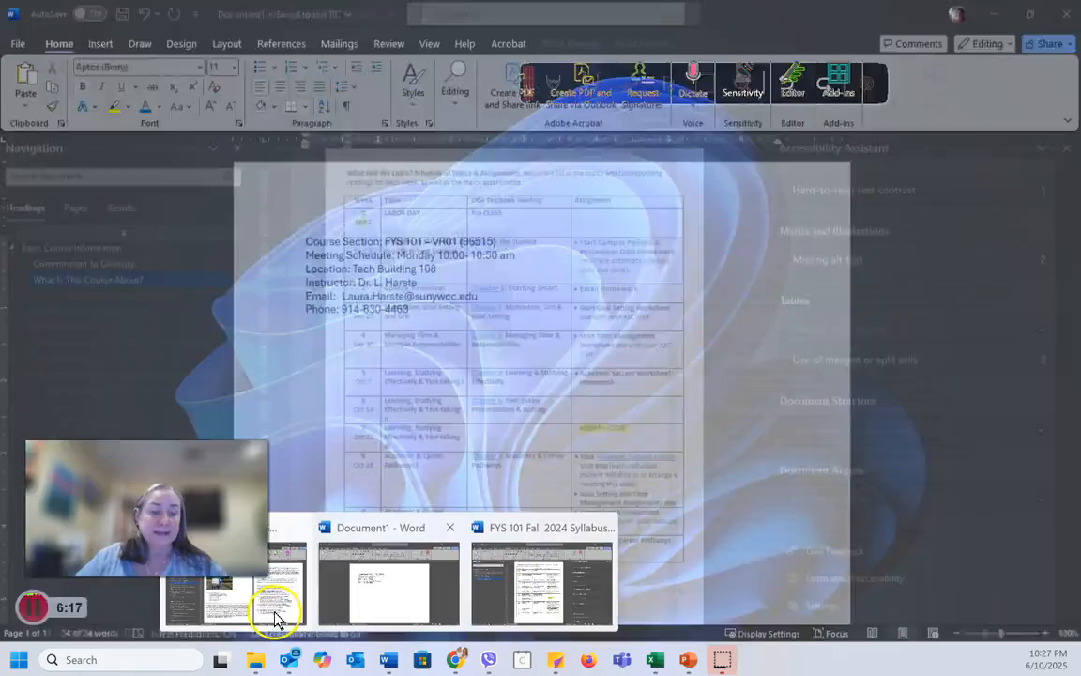
left_click(272, 615)
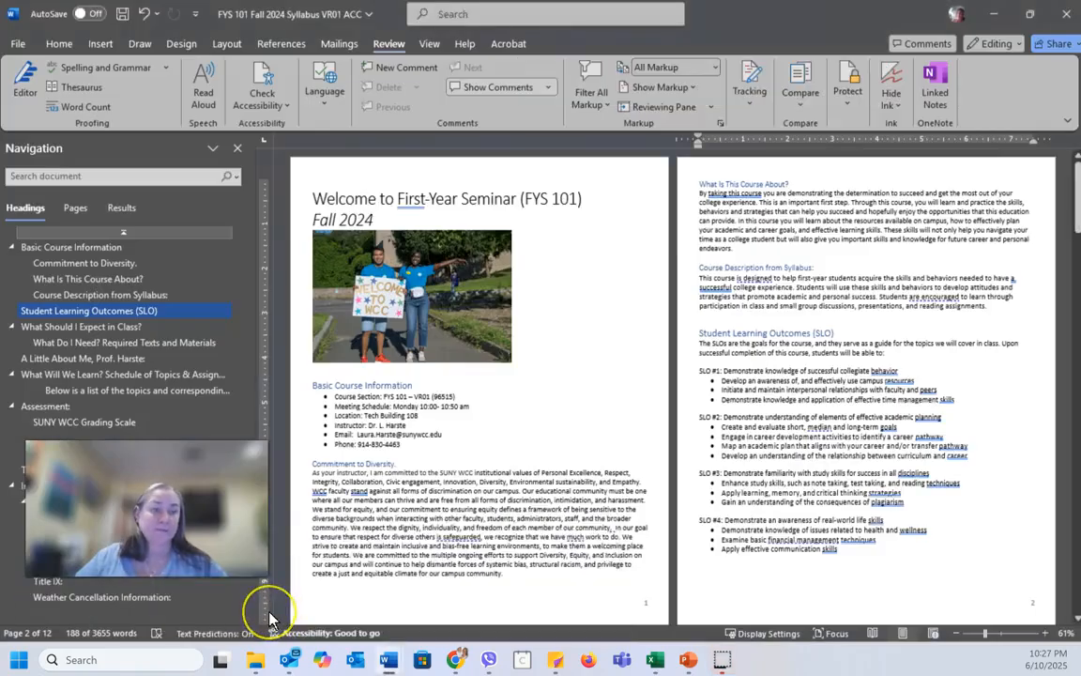